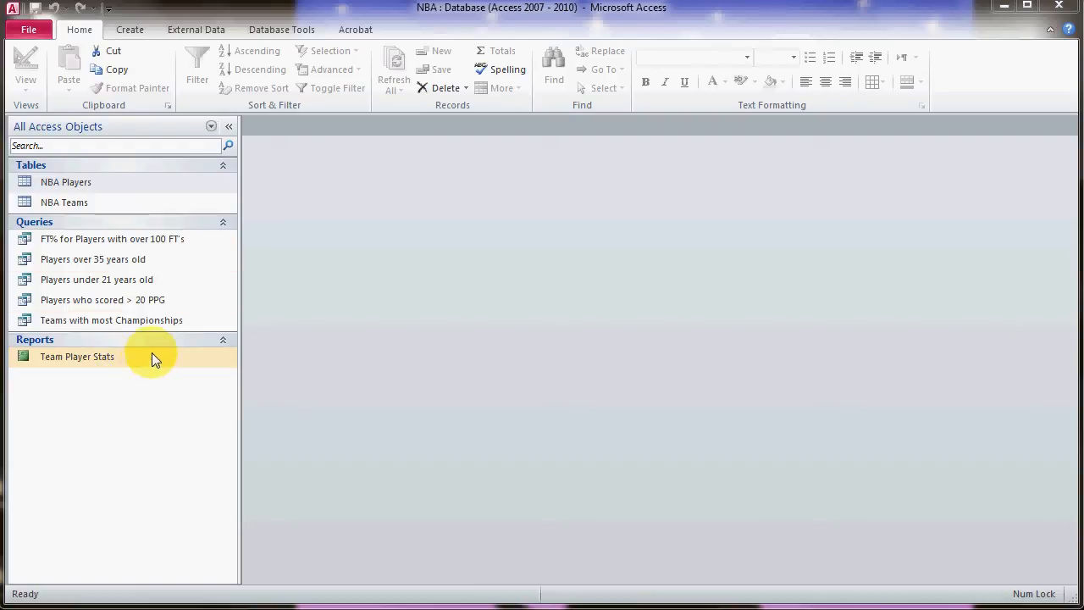
Open the NBA Players and NBA Teams tables, compare their fields, and look through the team records down to the last row
double_click(109, 186)
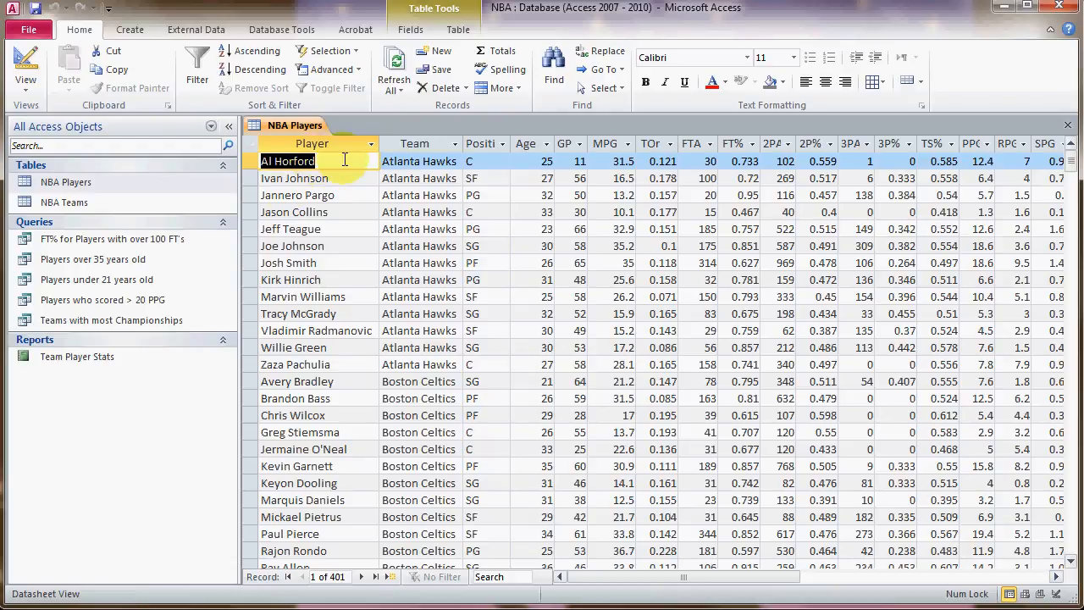
double_click(121, 206)
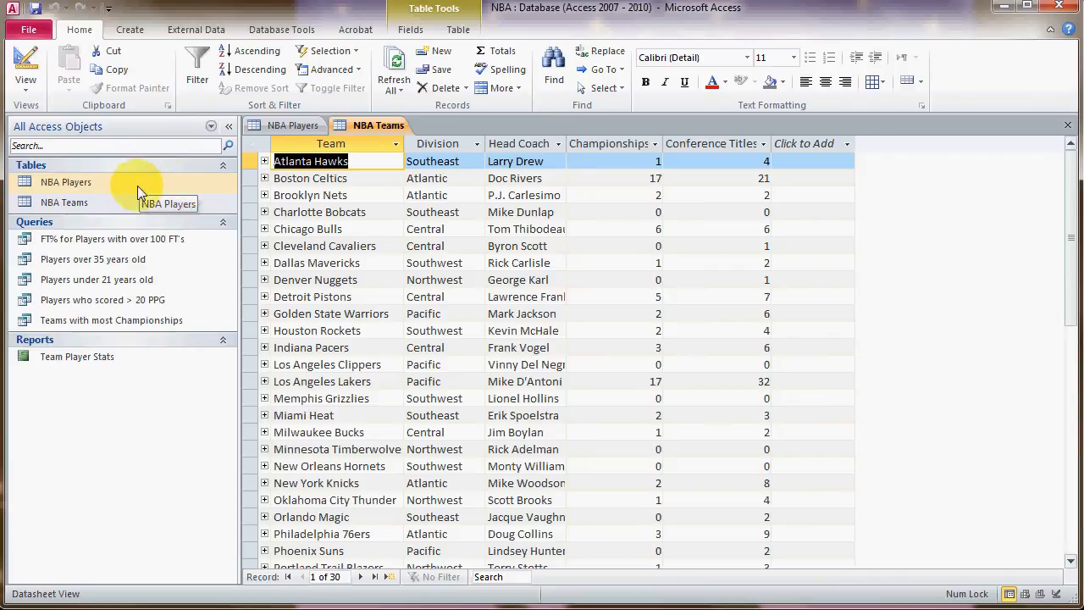
left_click(301, 127)
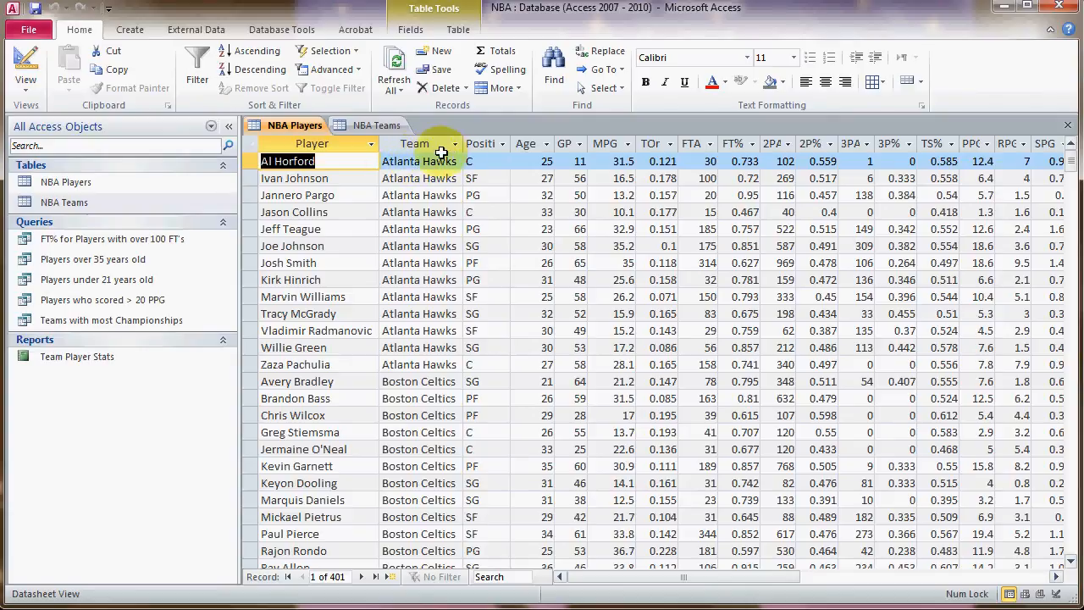
left_click(382, 126)
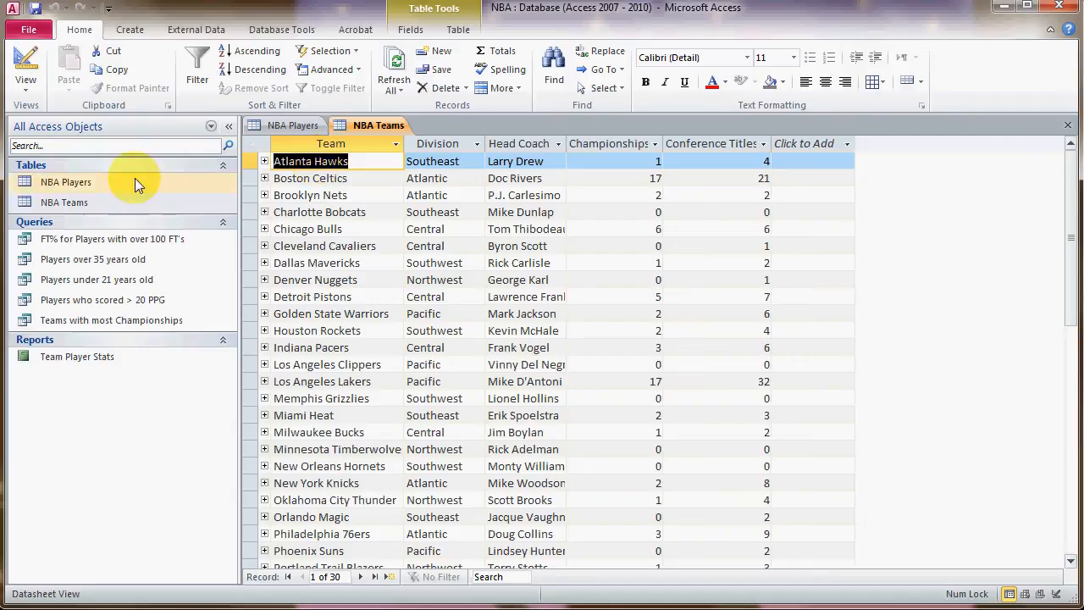
double_click(114, 180)
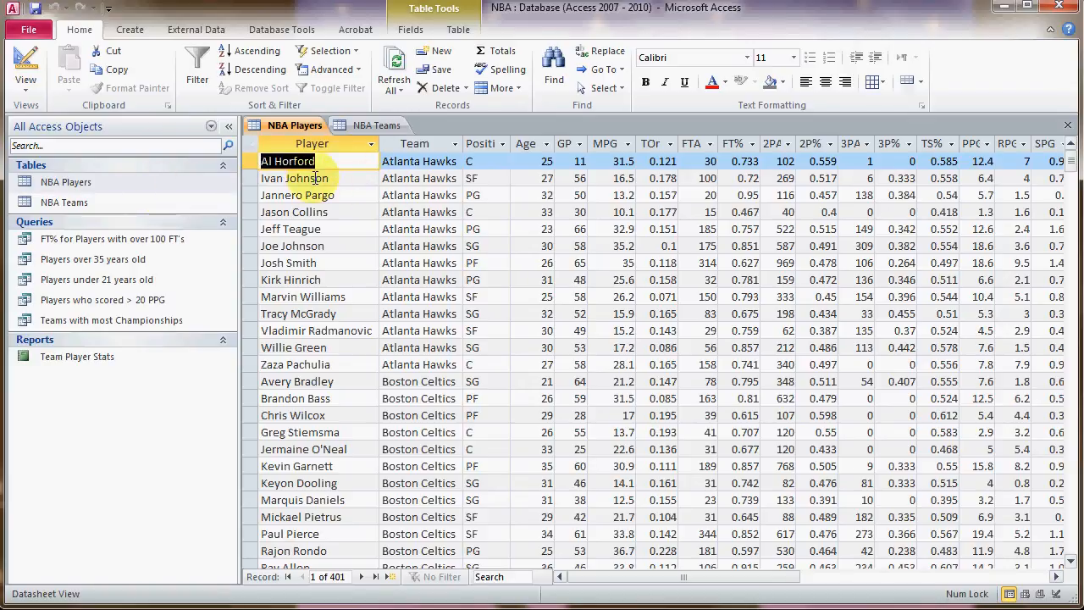
double_click(109, 207)
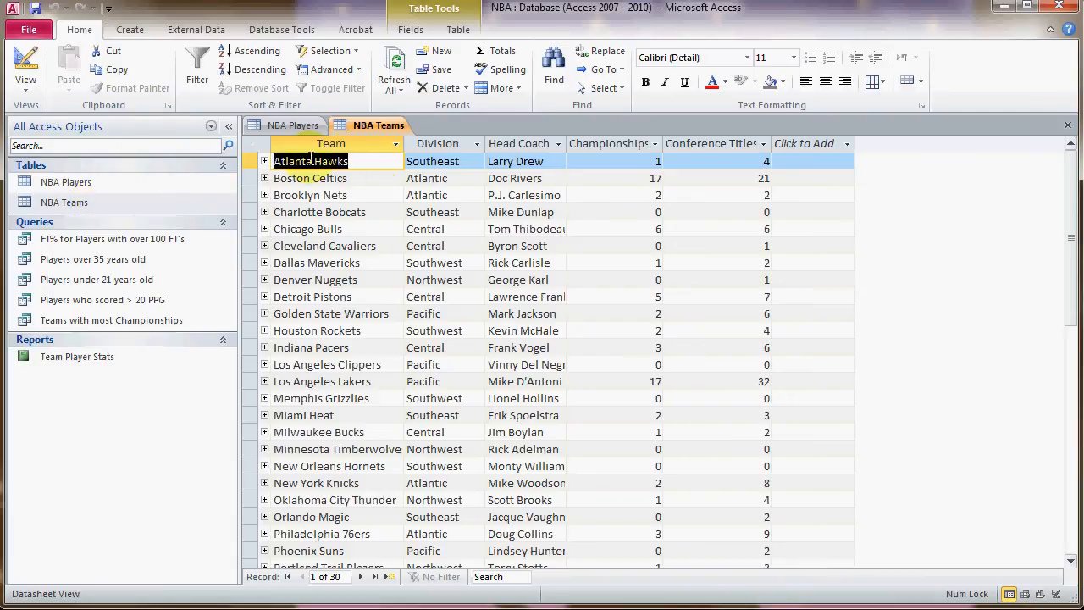
left_click(26, 81)
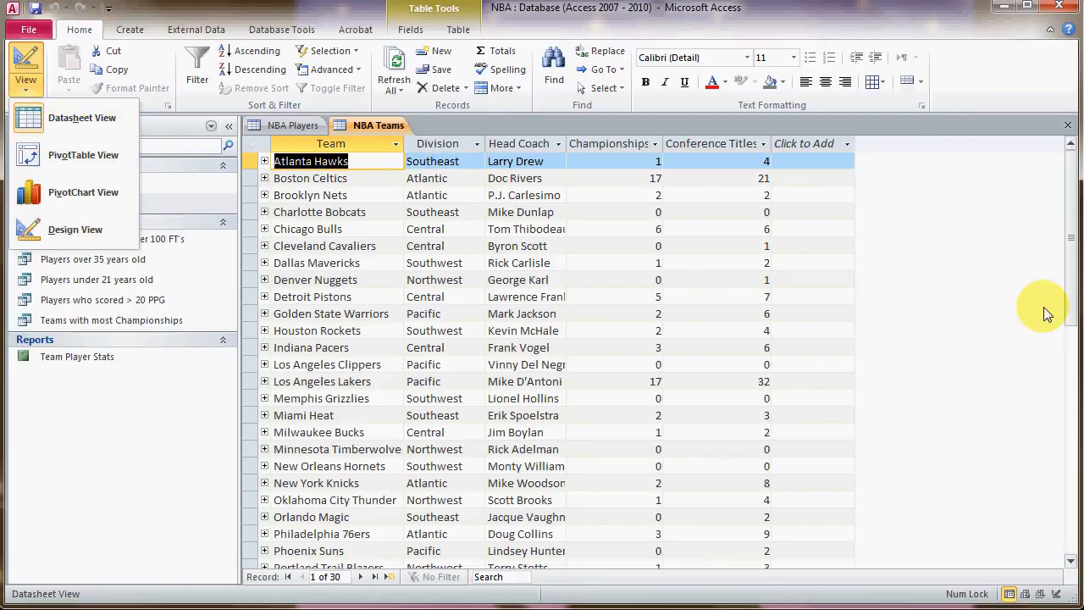
left_click_drag(1070, 235, 1065, 387)
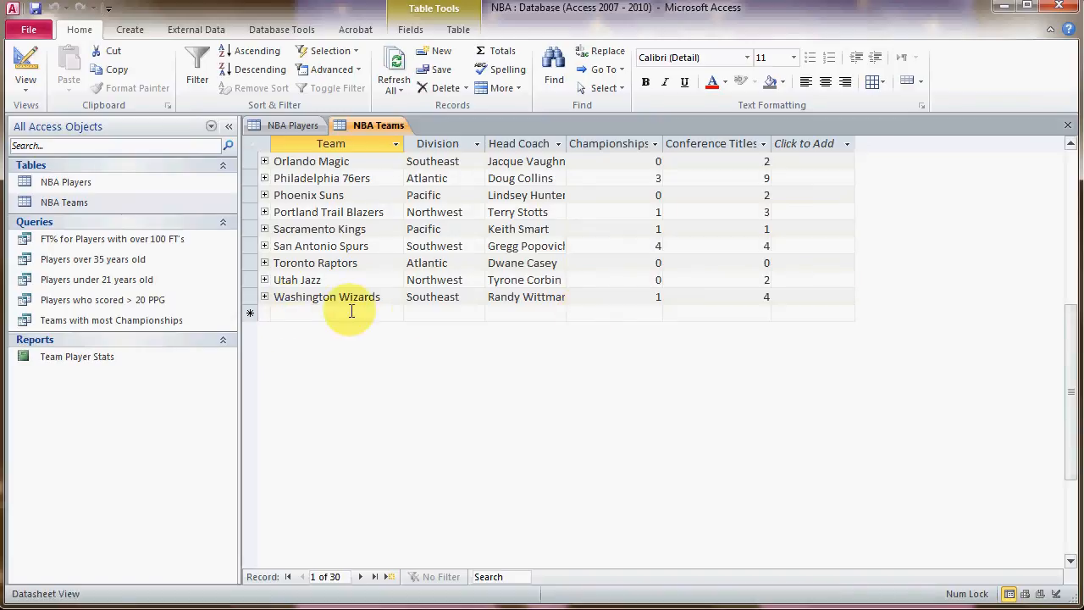
left_click_drag(1065, 367, 1074, 208)
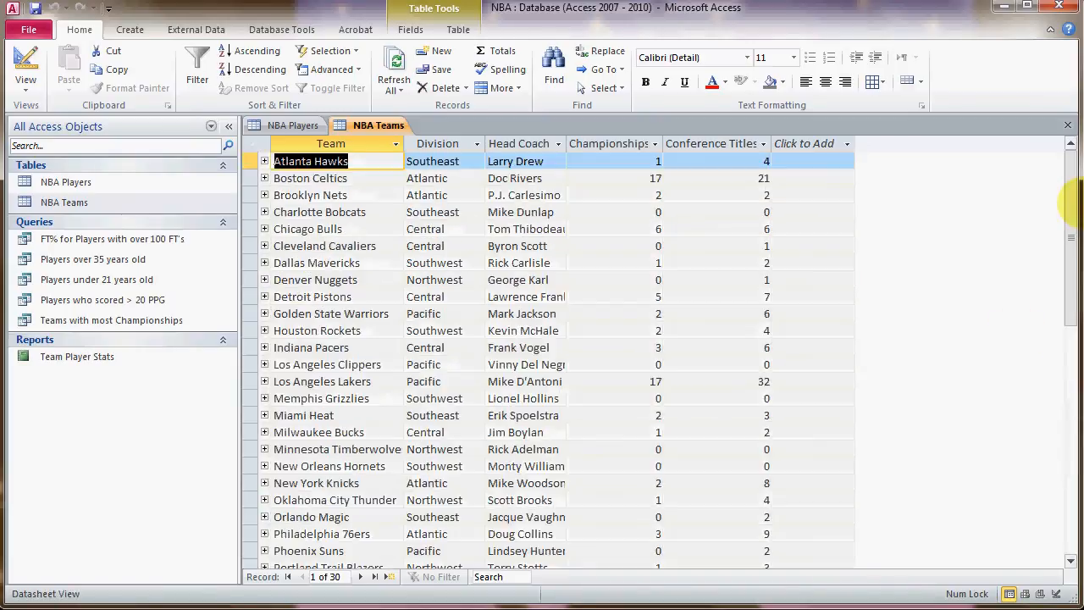
Inspect the NBA Teams table's field names and data types in Design View, and return to Datasheet View
left_click(25, 88)
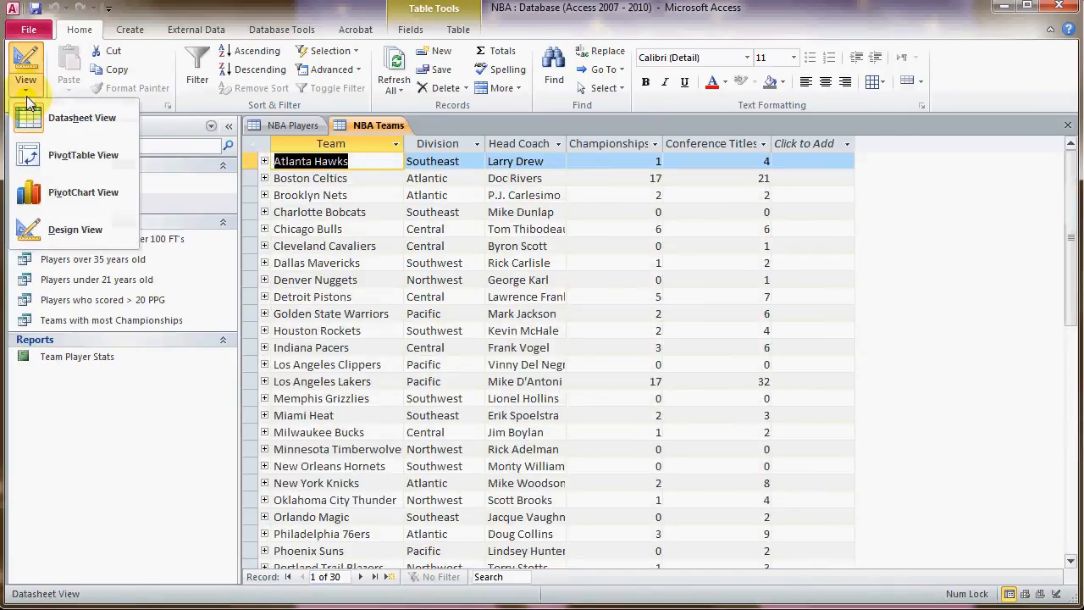
left_click(93, 230)
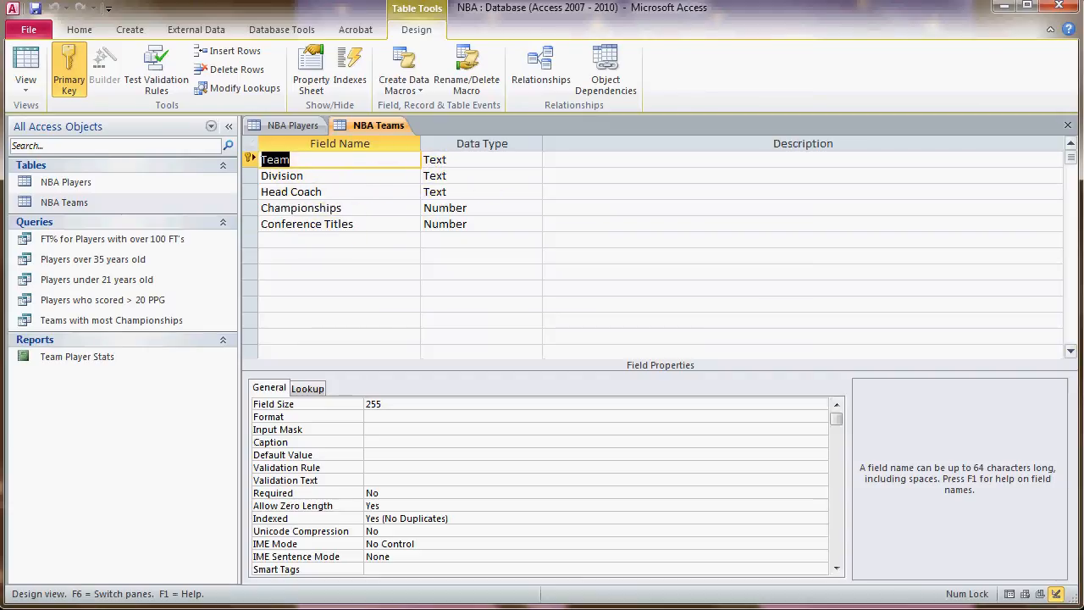
left_click(26, 85)
left_click(51, 118)
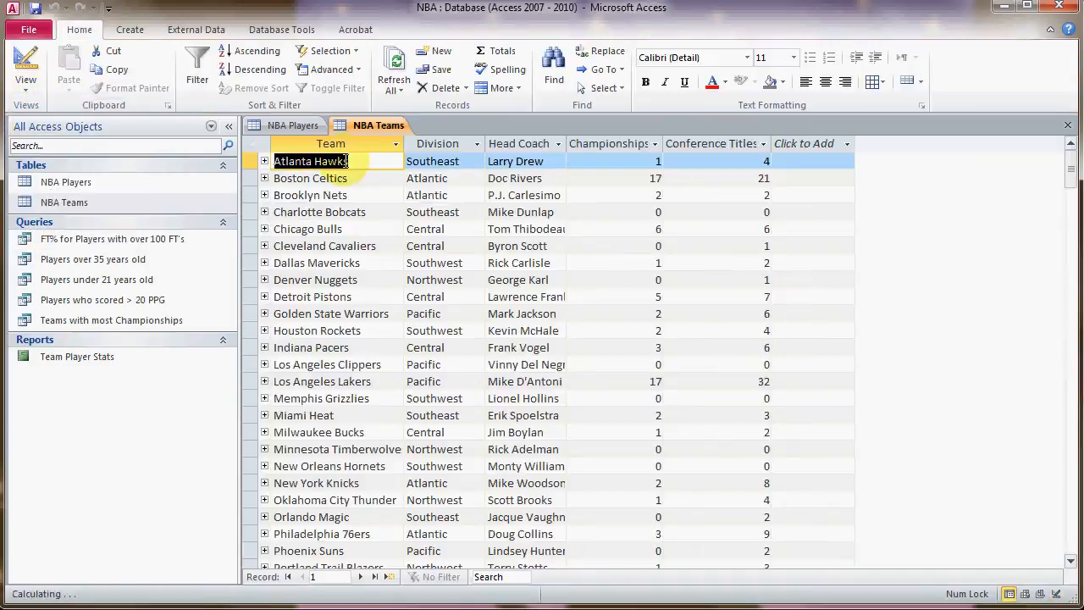
left_click_drag(1074, 174, 1072, 203)
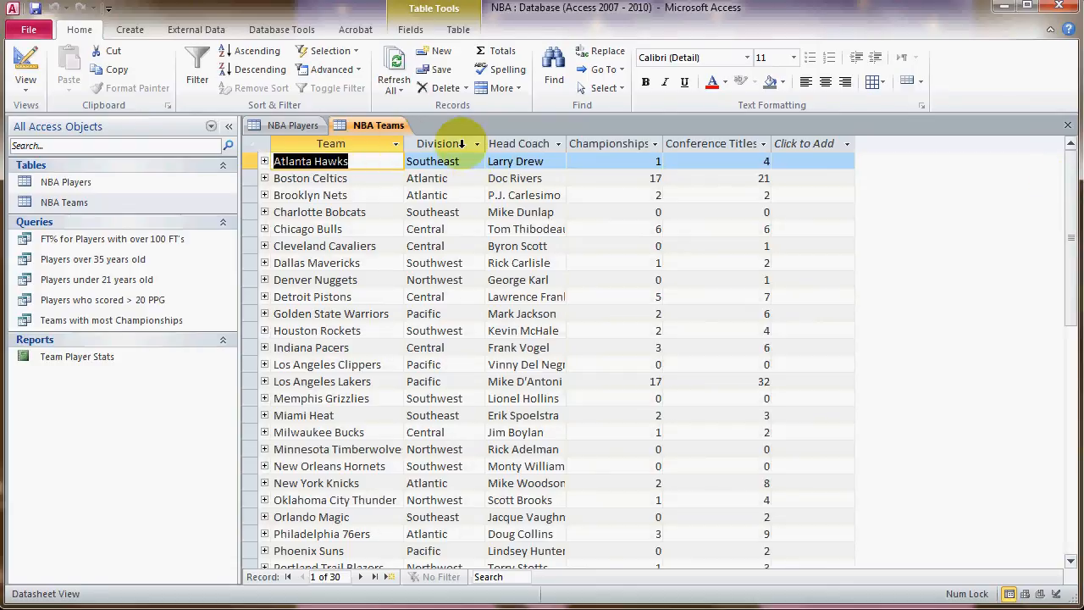
right_click(353, 145)
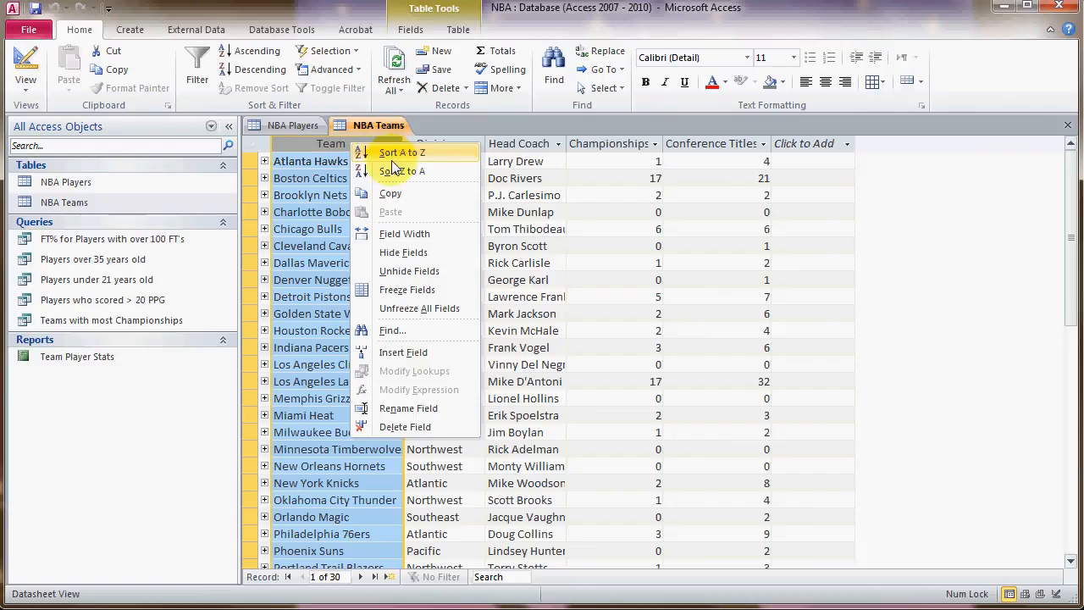
right_click(519, 144)
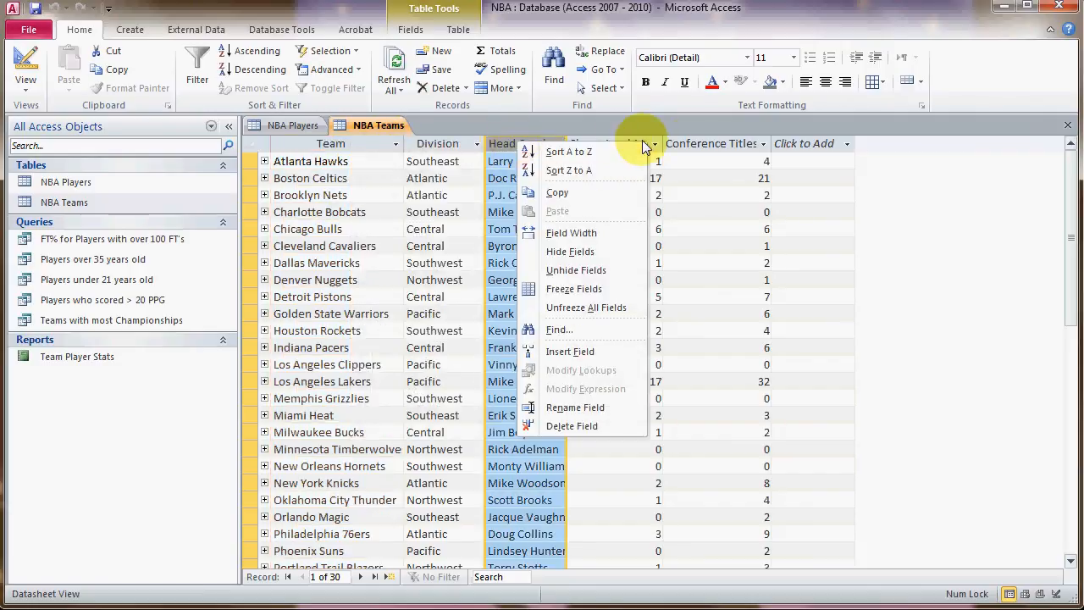
right_click(705, 144)
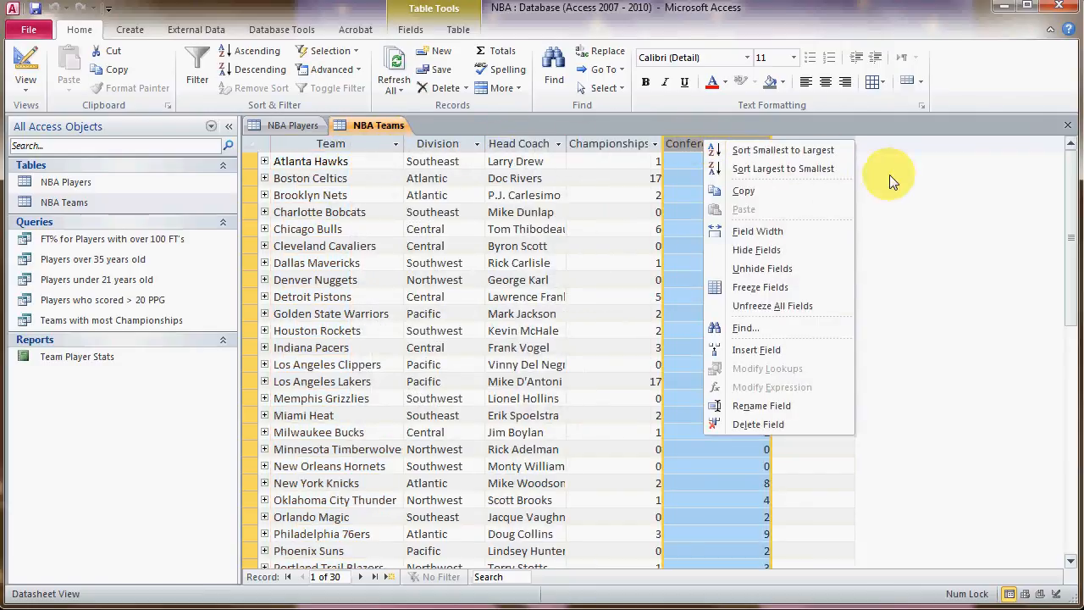
left_click(133, 189)
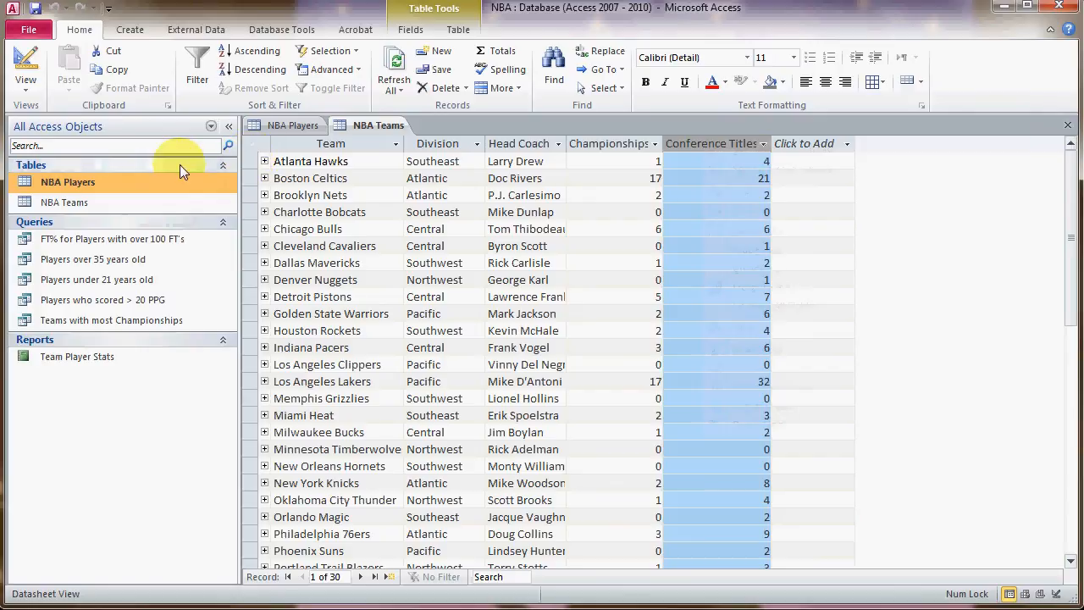
Close the open NBA Teams and NBA Players tables
right_click(365, 126)
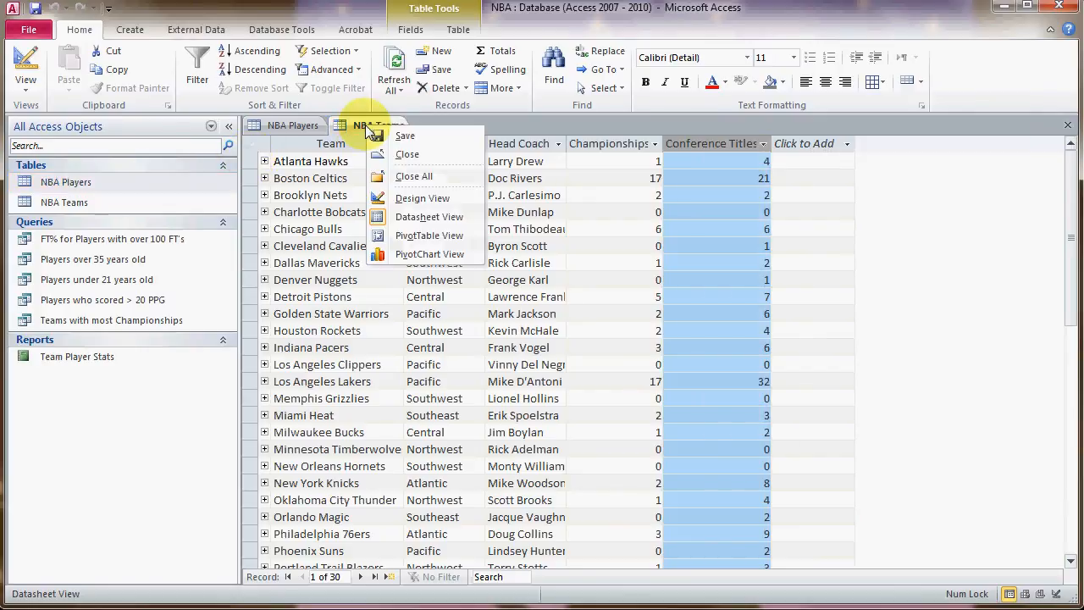
left_click(406, 156)
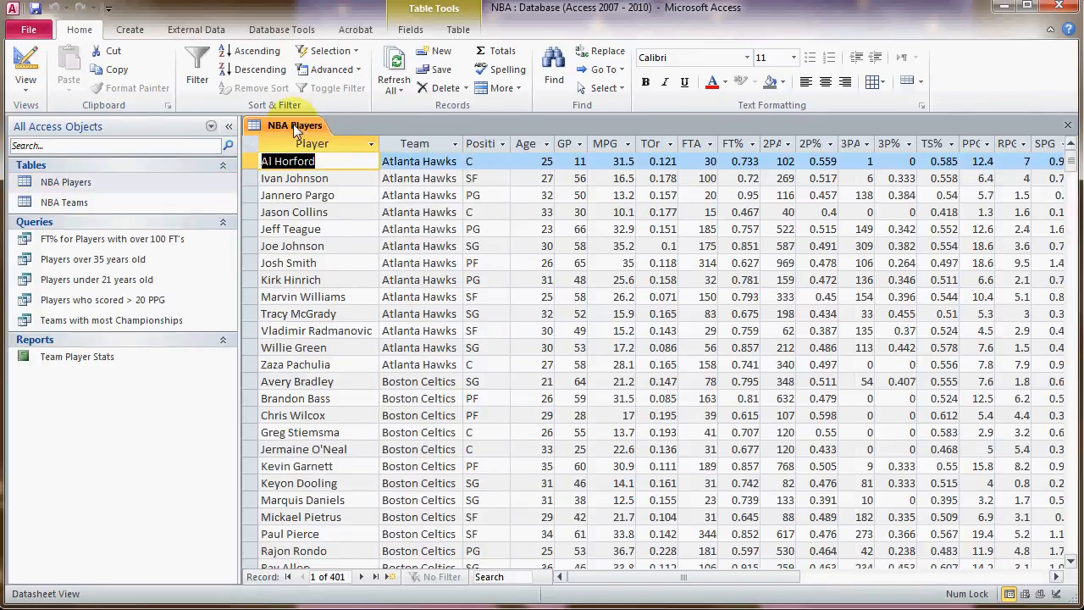
right_click(296, 131)
left_click(337, 157)
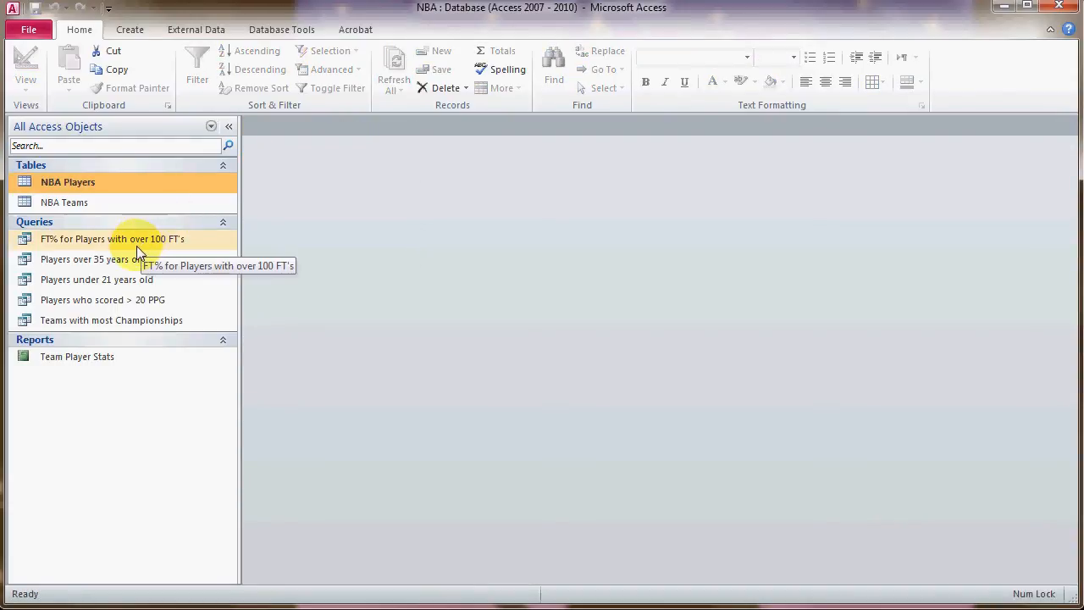
right_click(77, 188)
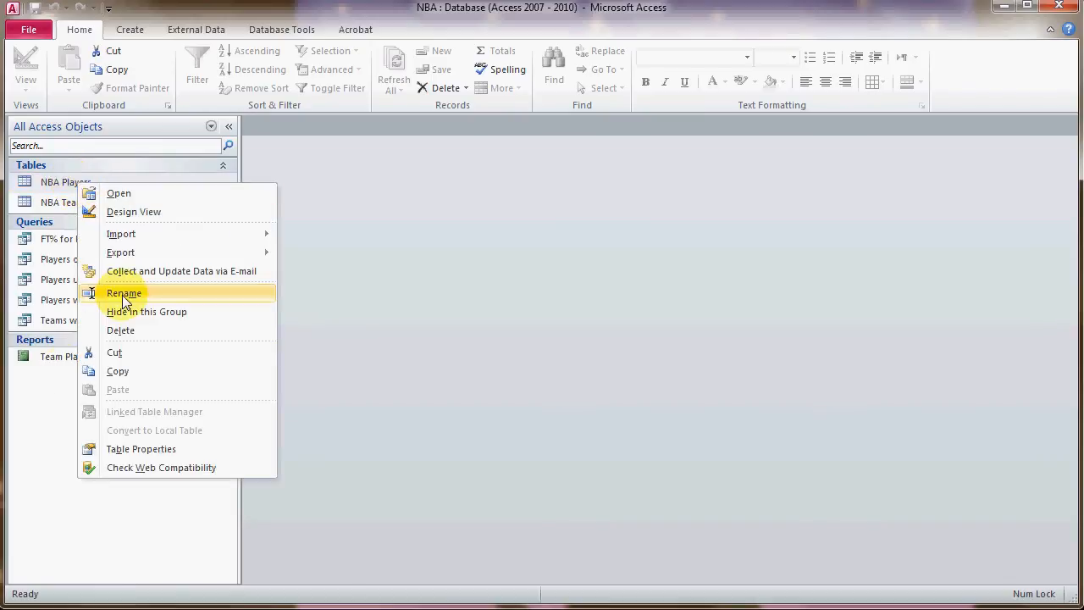
left_click(46, 430)
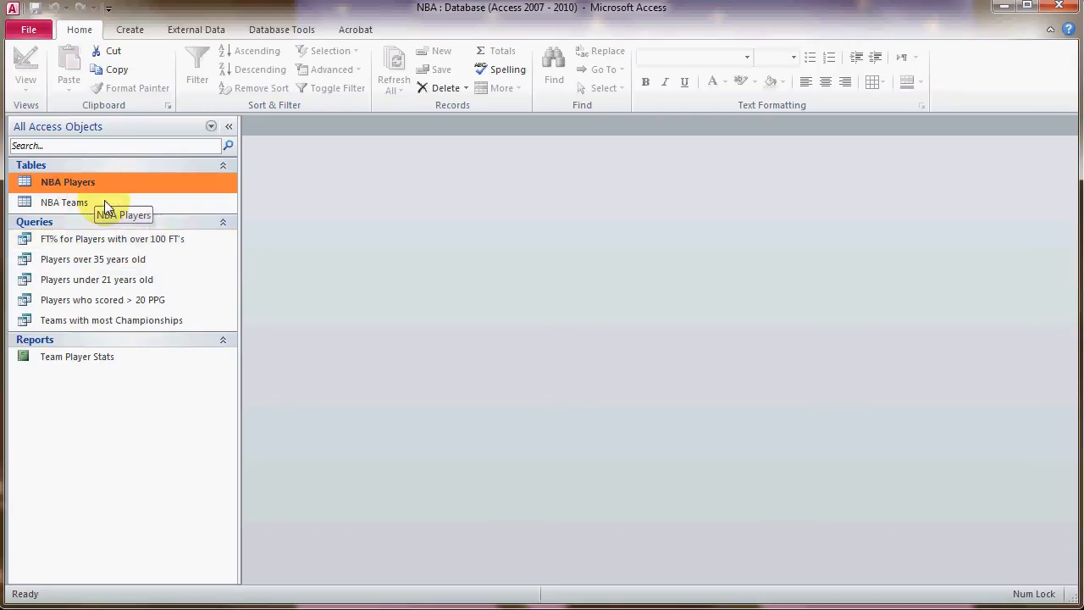
Open the "Players over 35 years old" query and show it in Design View
double_click(112, 266)
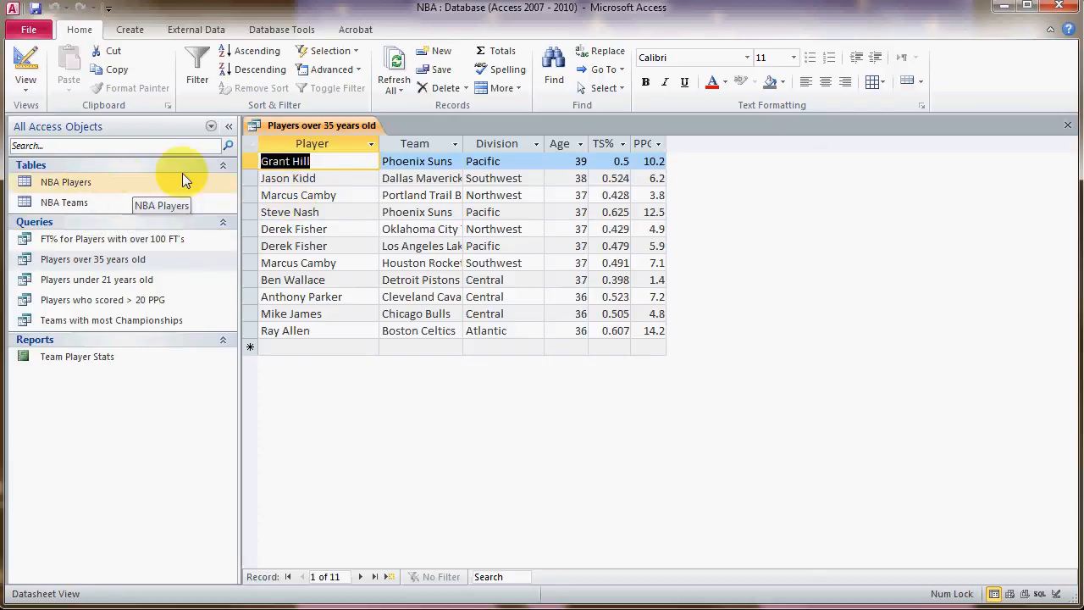
left_click(27, 88)
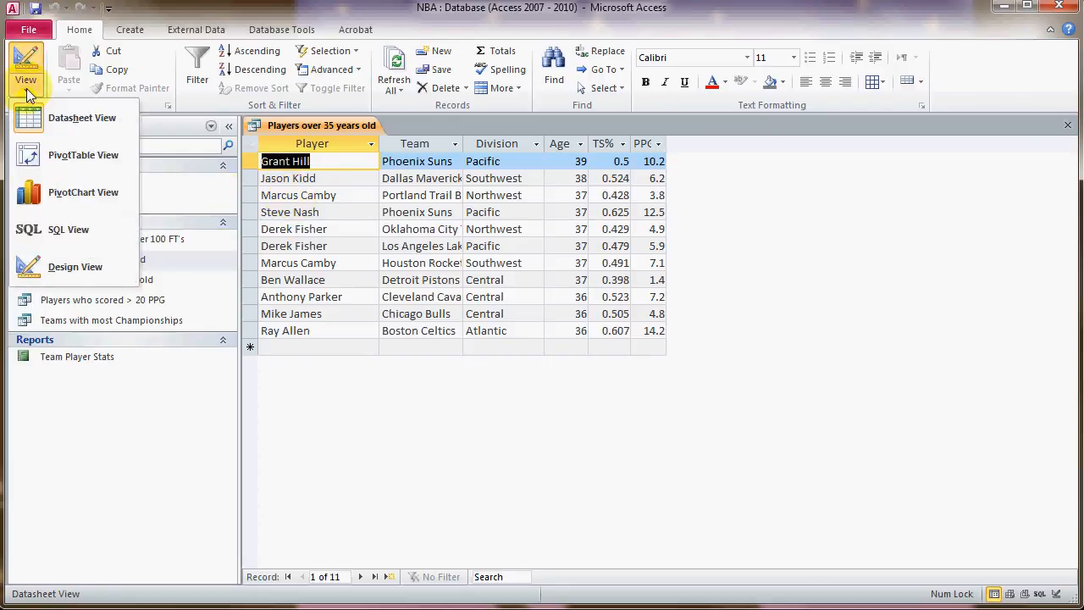
left_click(69, 270)
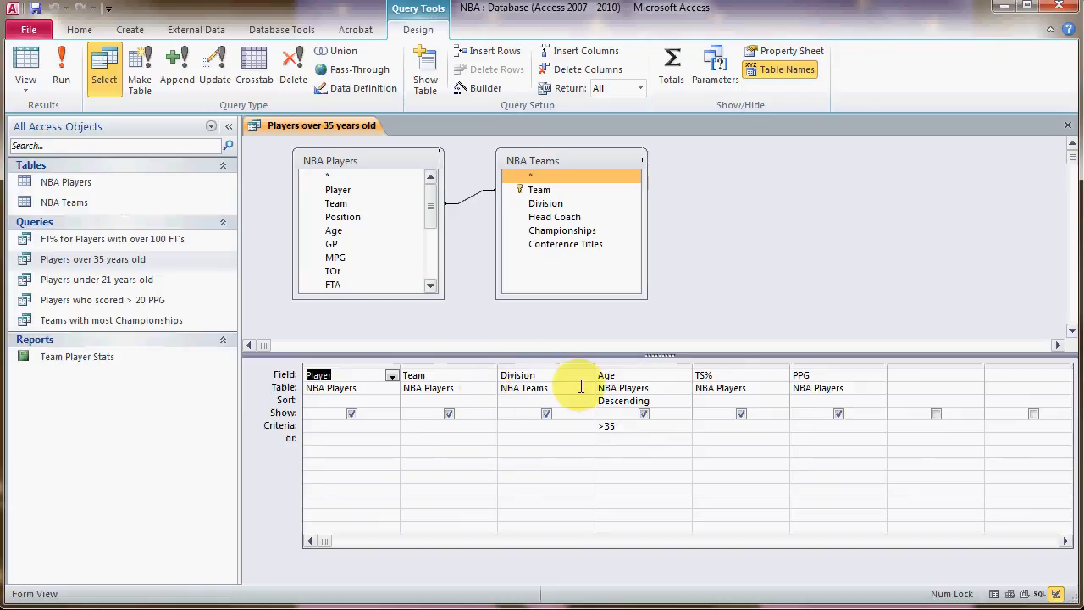
Review the first column's field choices and the Age column's sort options, and return the query to Datasheet View
left_click(393, 377)
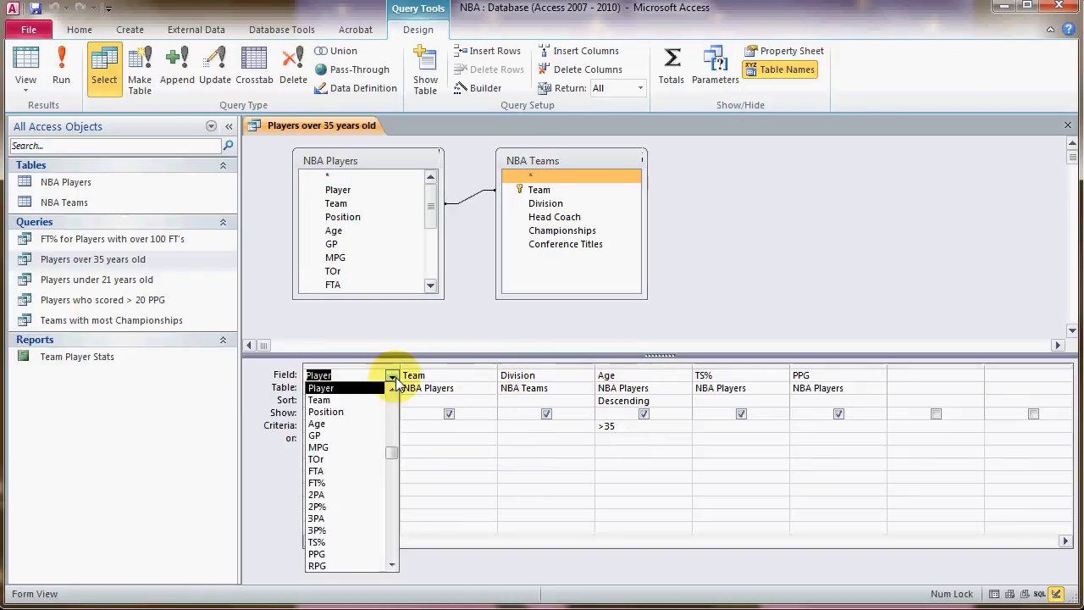
left_click(343, 388)
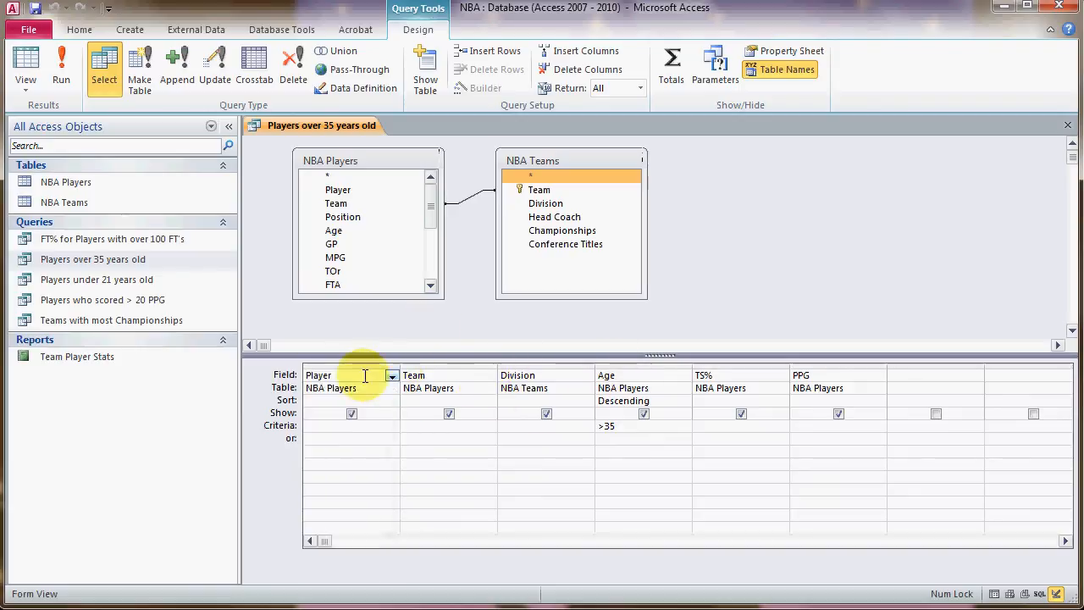
left_click(631, 401)
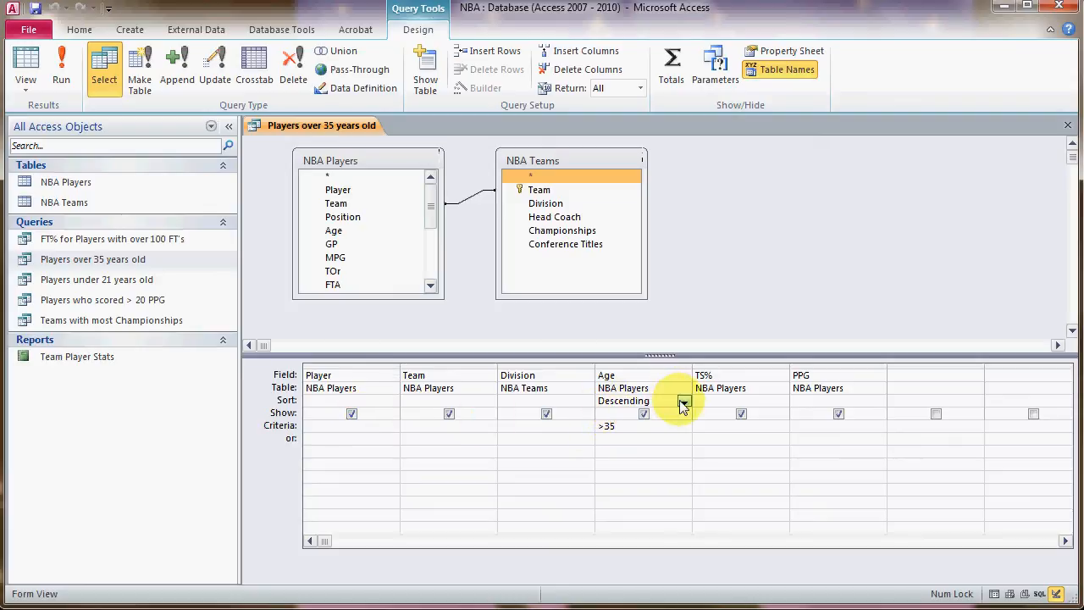
left_click(684, 402)
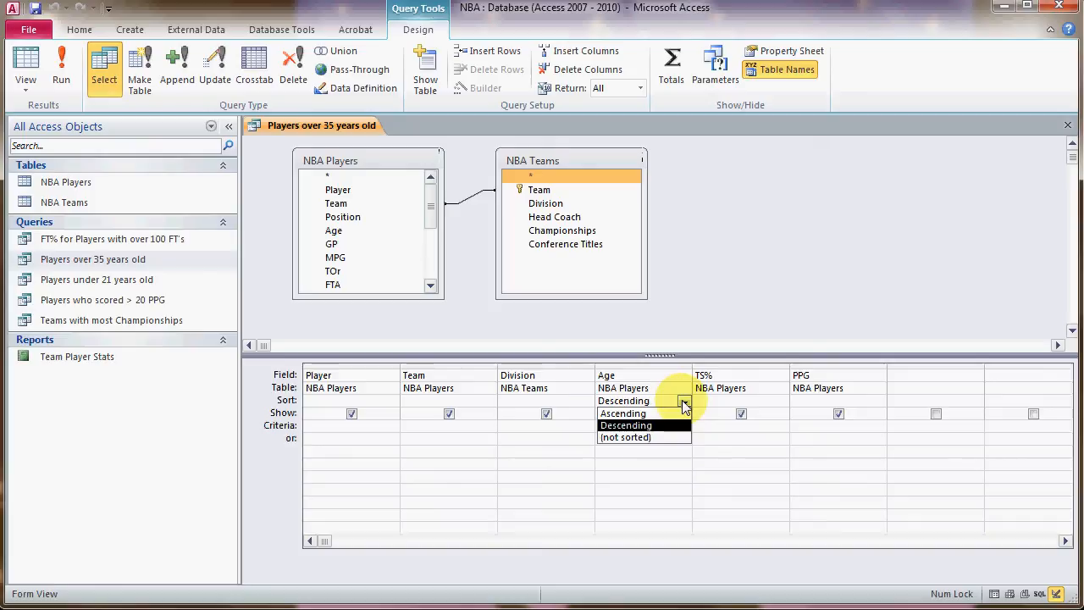
left_click(684, 402)
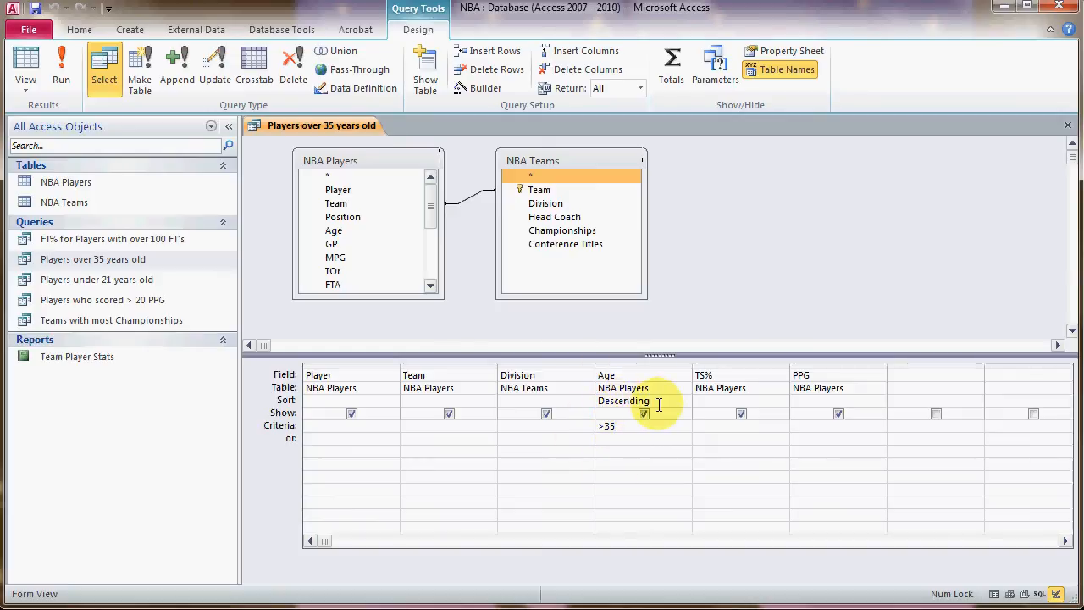
left_click(27, 90)
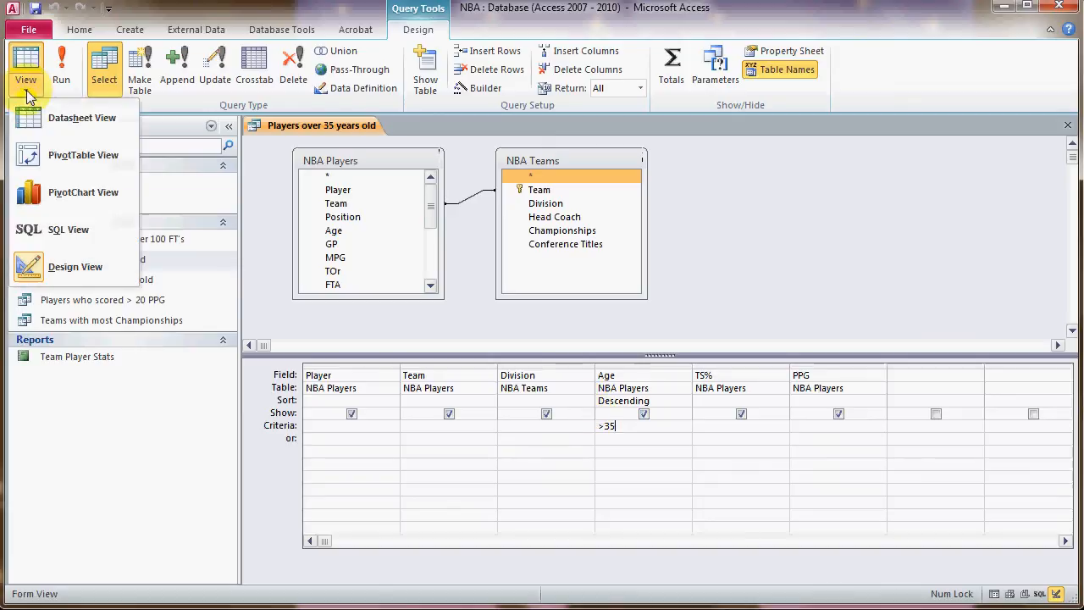
left_click(66, 122)
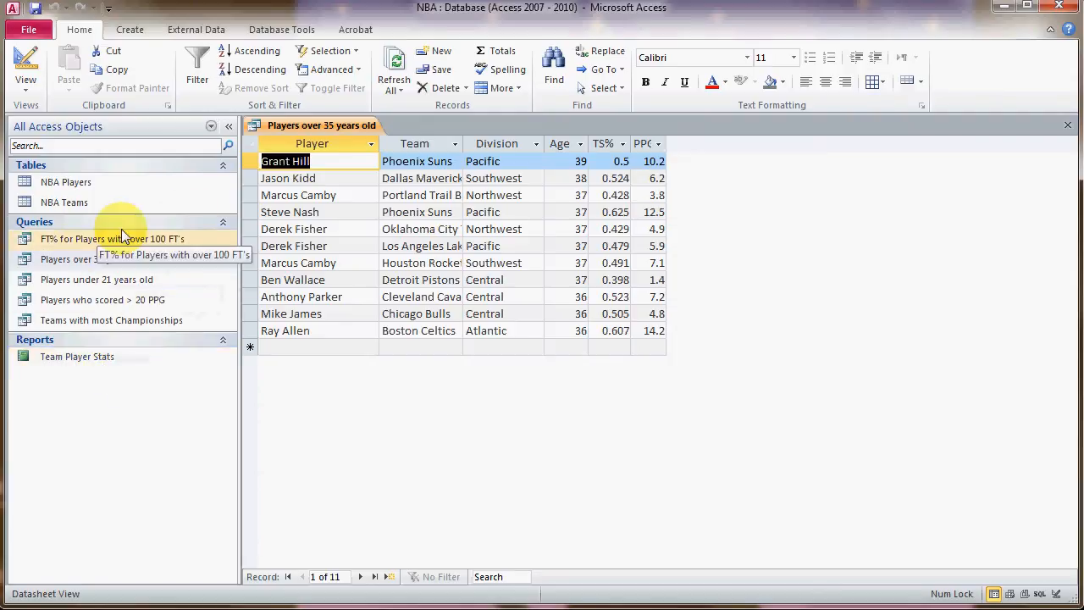
Create a new query in Design View and add the NBA Players and NBA Teams tables to it
left_click(129, 37)
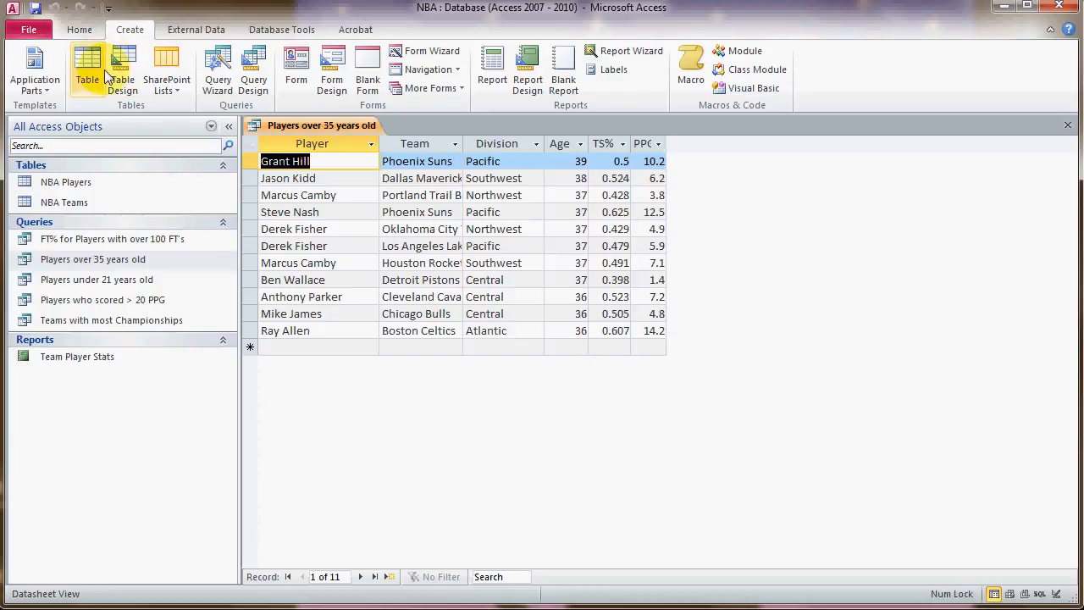
left_click(254, 93)
left_click_drag(519, 404, 559, 260)
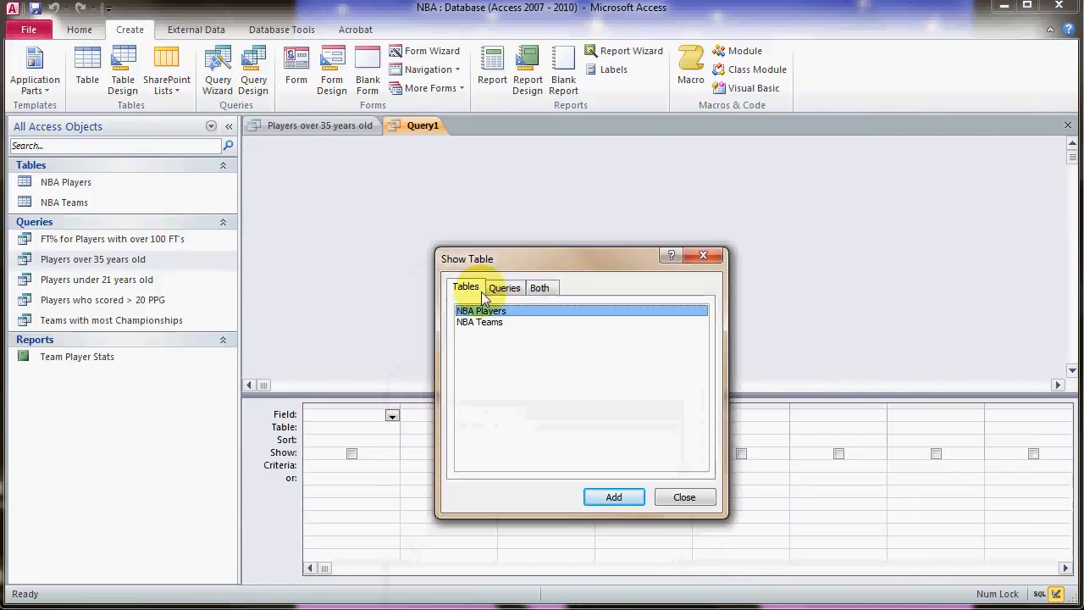
double_click(519, 313)
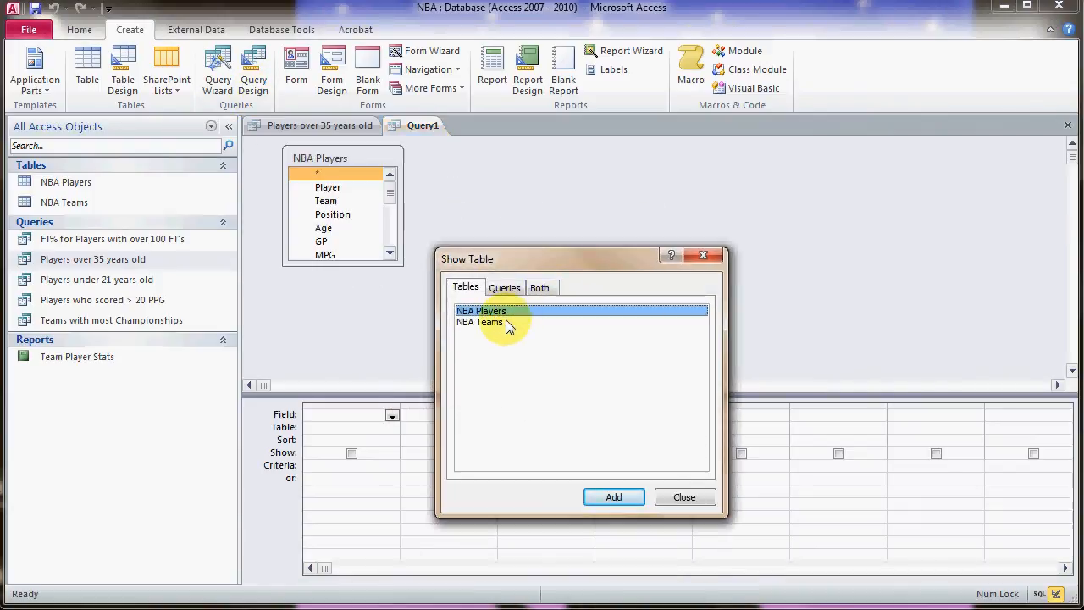
double_click(505, 321)
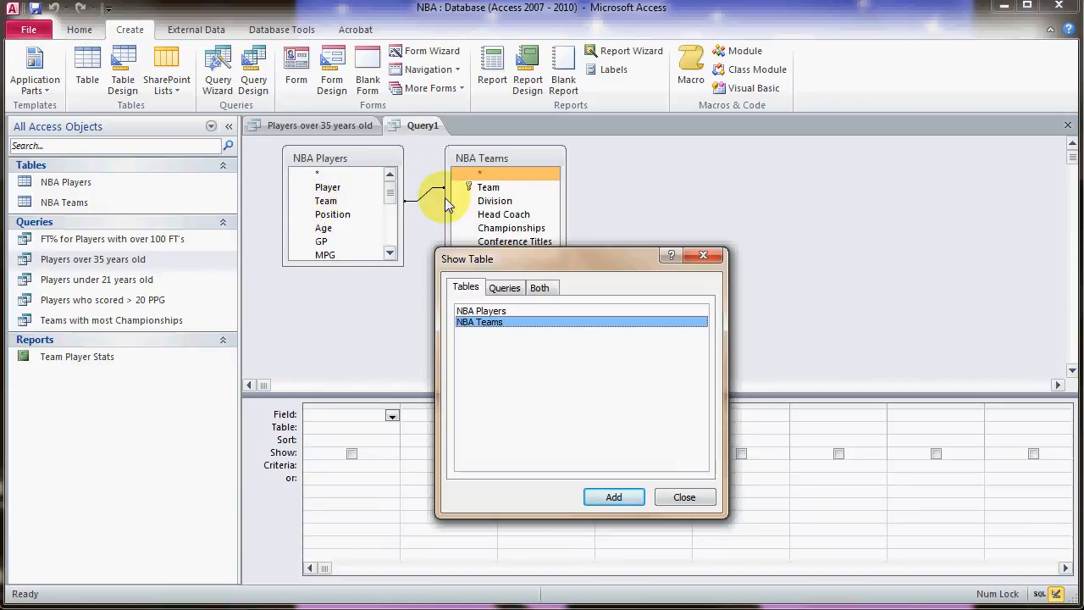
left_click(684, 497)
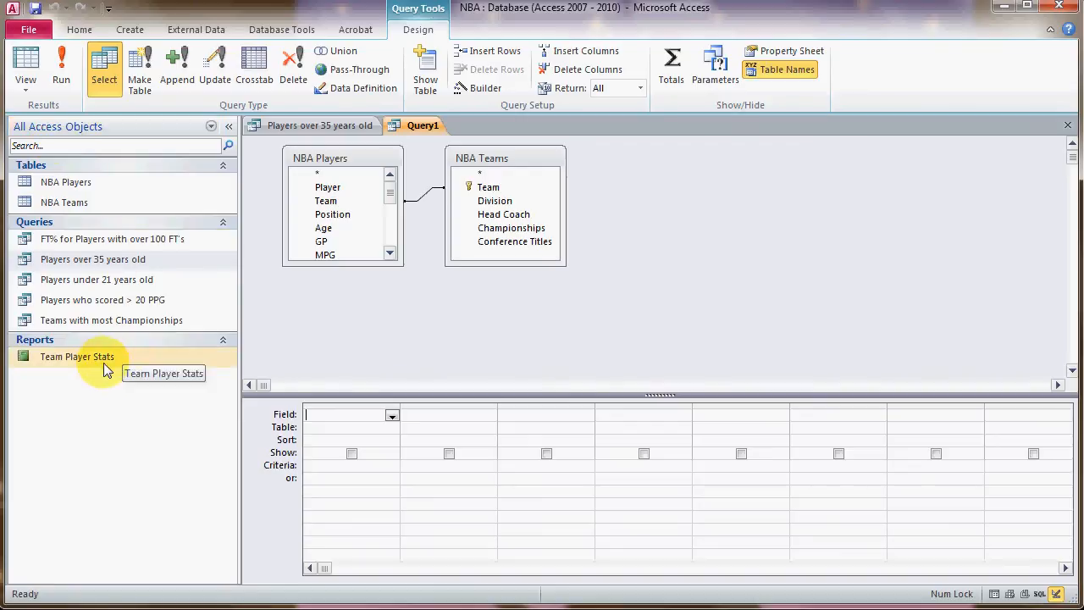
Start the Report Wizard, saving the open query as Query1
left_click(130, 32)
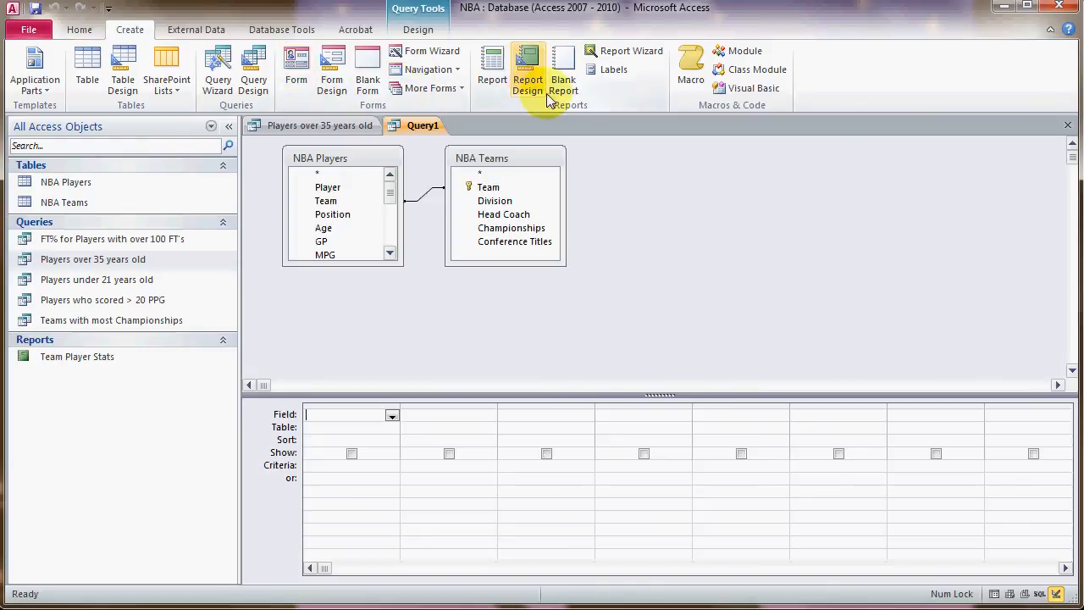
left_click(629, 53)
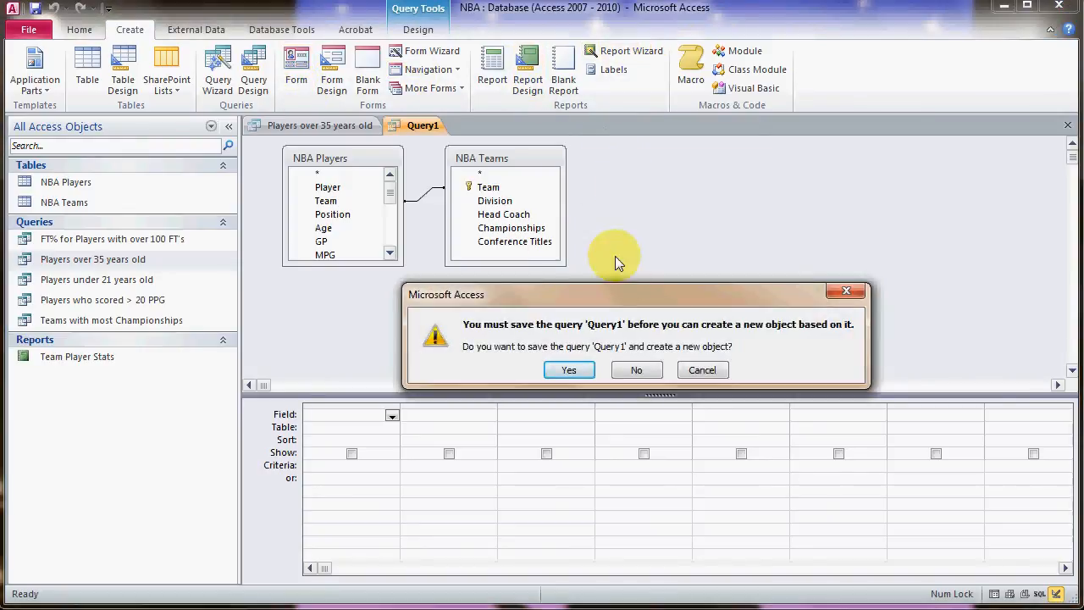
left_click(637, 370)
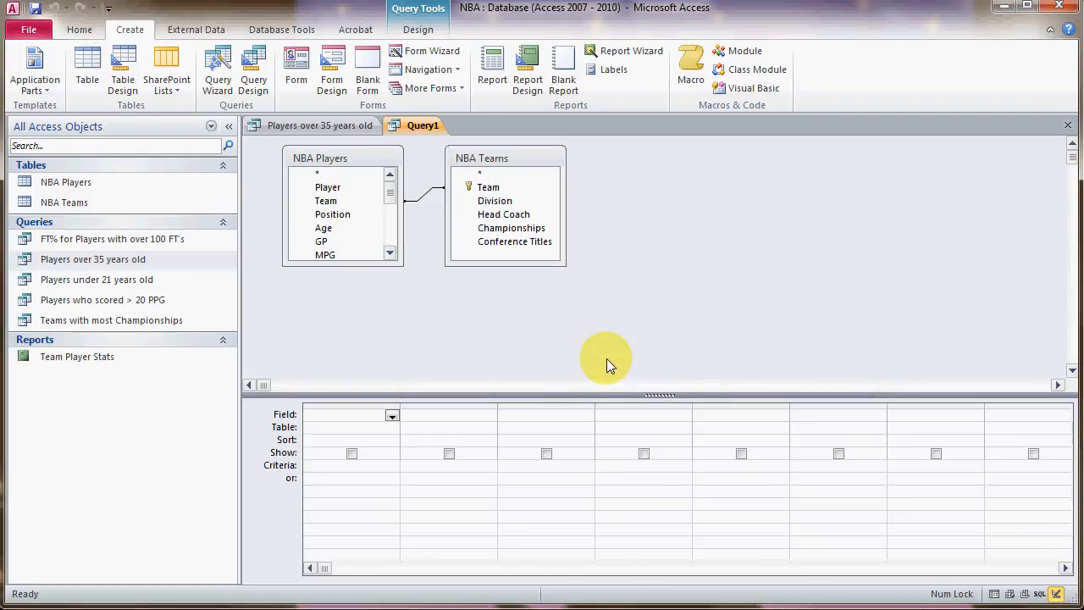
left_click(631, 54)
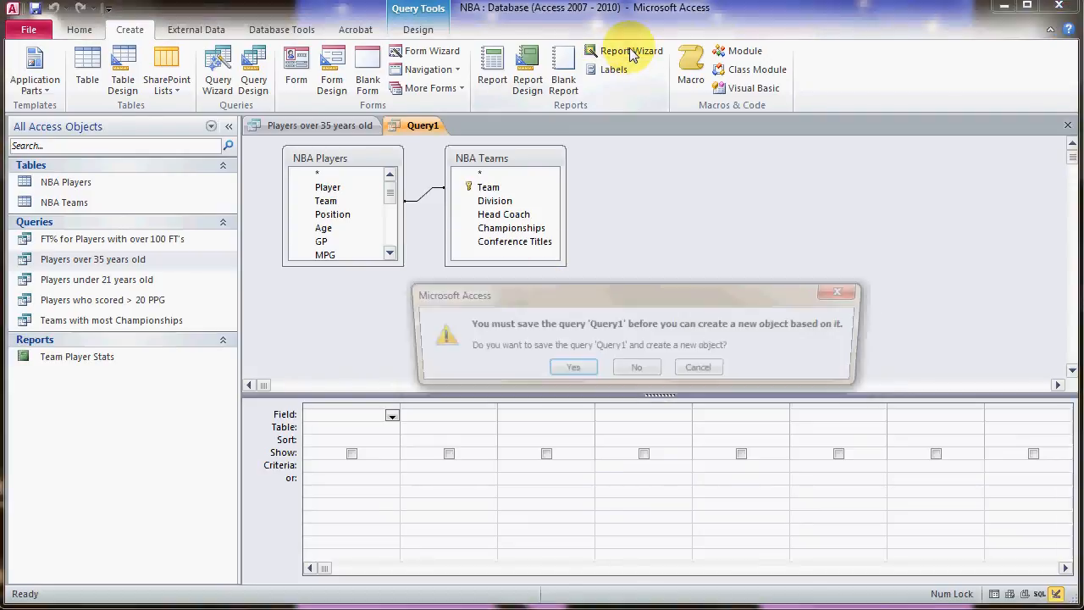
left_click(569, 368)
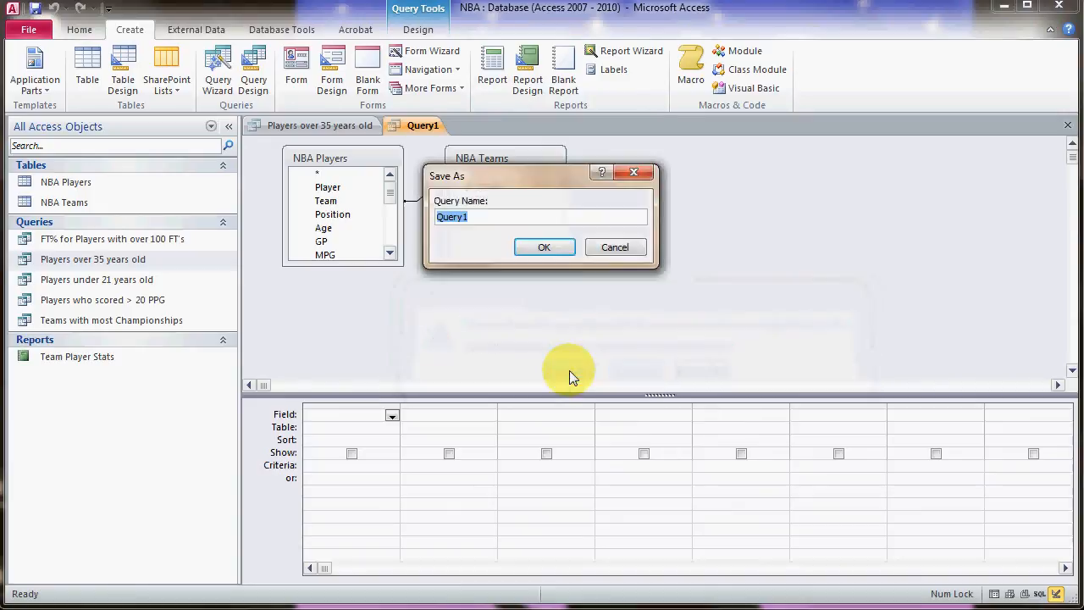
left_click(549, 250)
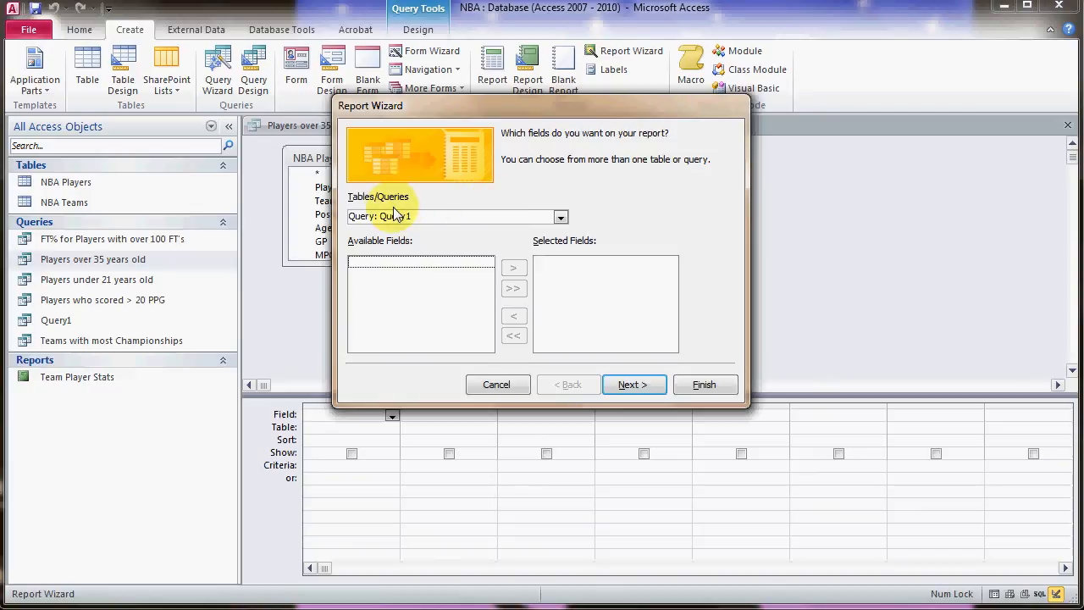
Choose the "Players over 35 years old" query as the report's source and include all of its fields
left_click(561, 218)
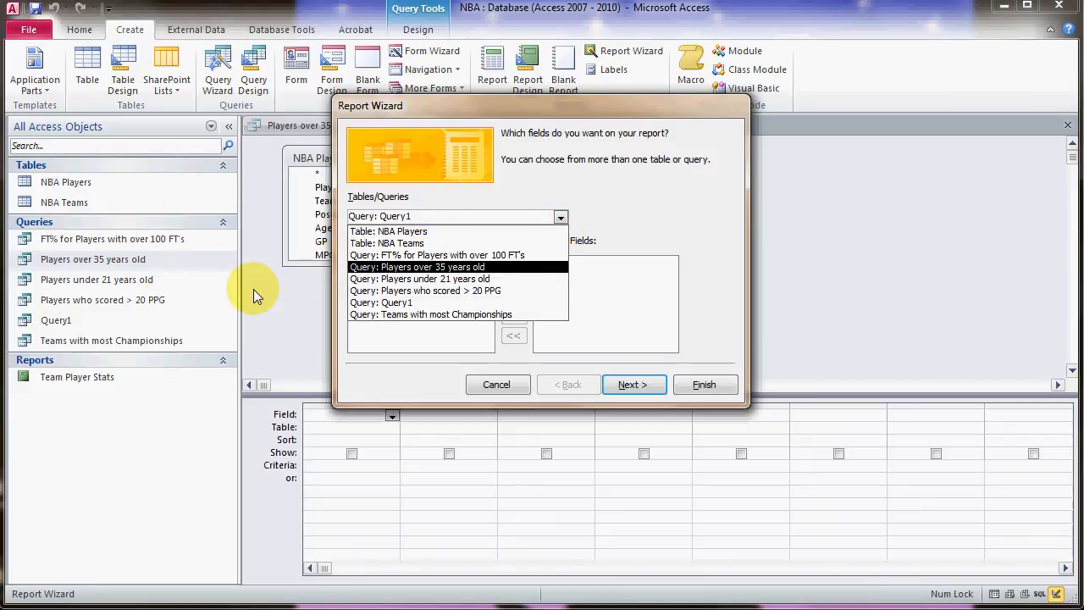
left_click(438, 267)
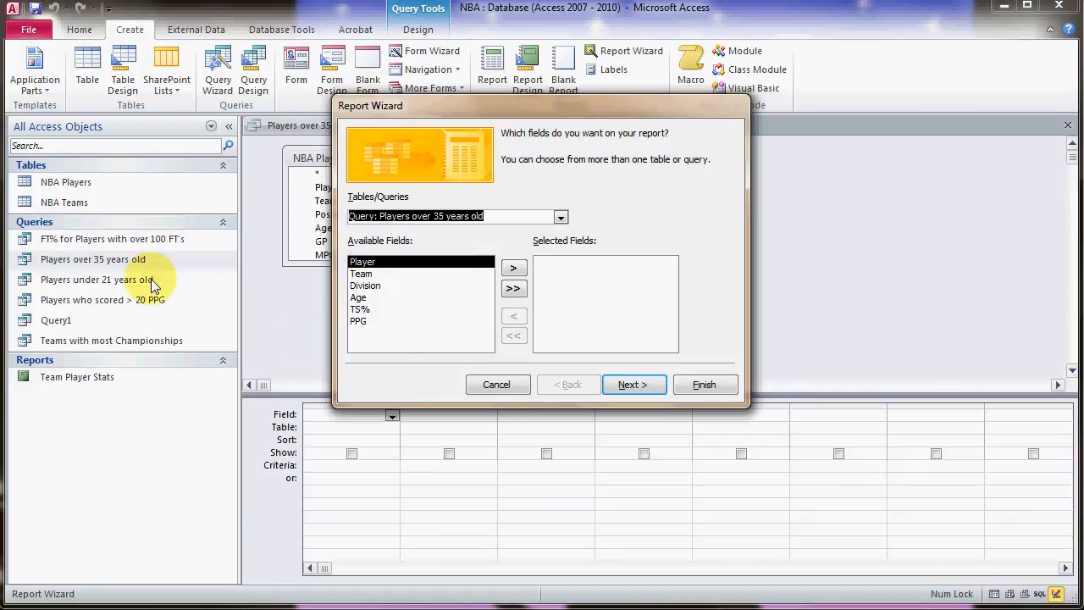
left_click(512, 288)
left_click(632, 385)
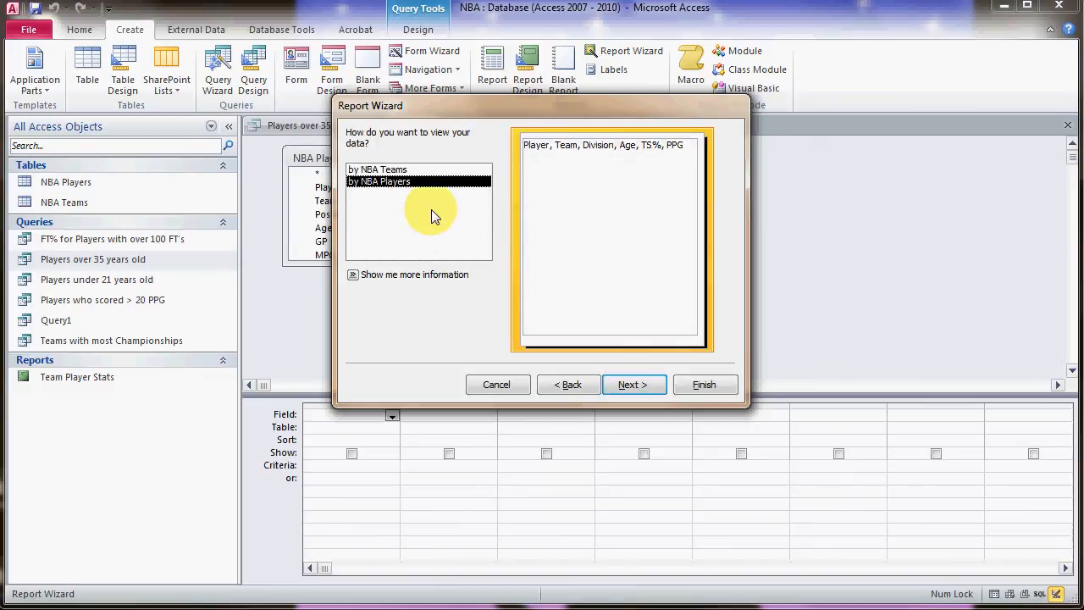
Set the report to view its data by NBA Teams and add no further grouping levels
left_click(398, 170)
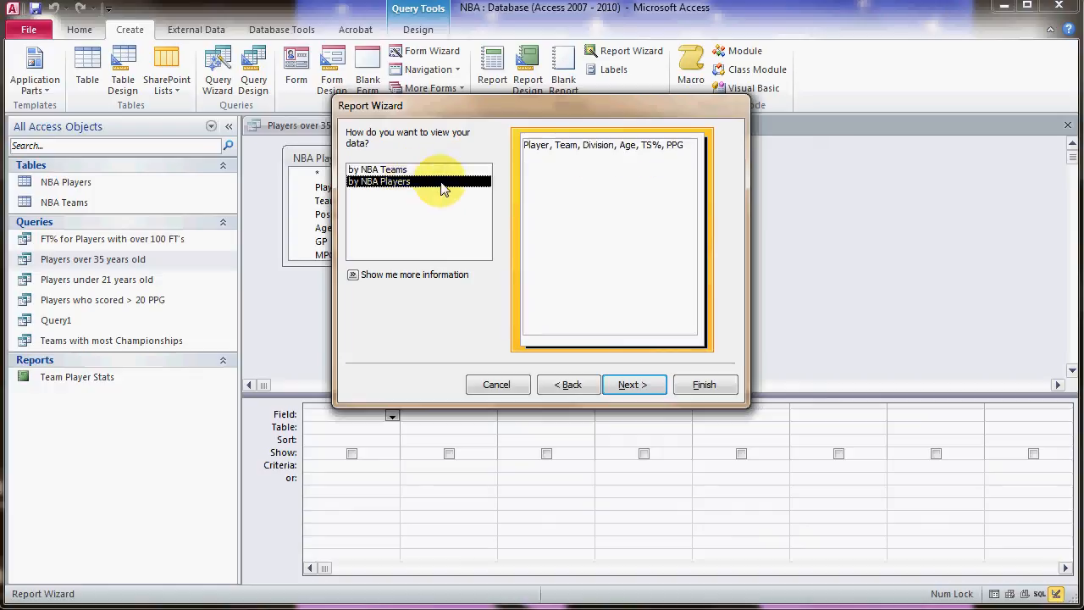
left_click(432, 172)
left_click(634, 385)
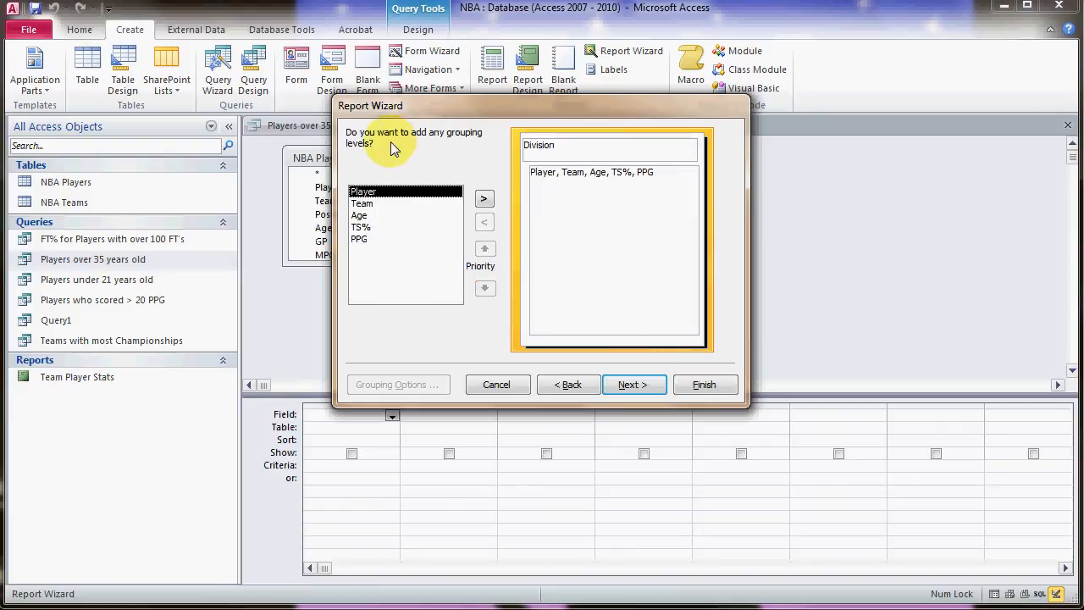
left_click(634, 384)
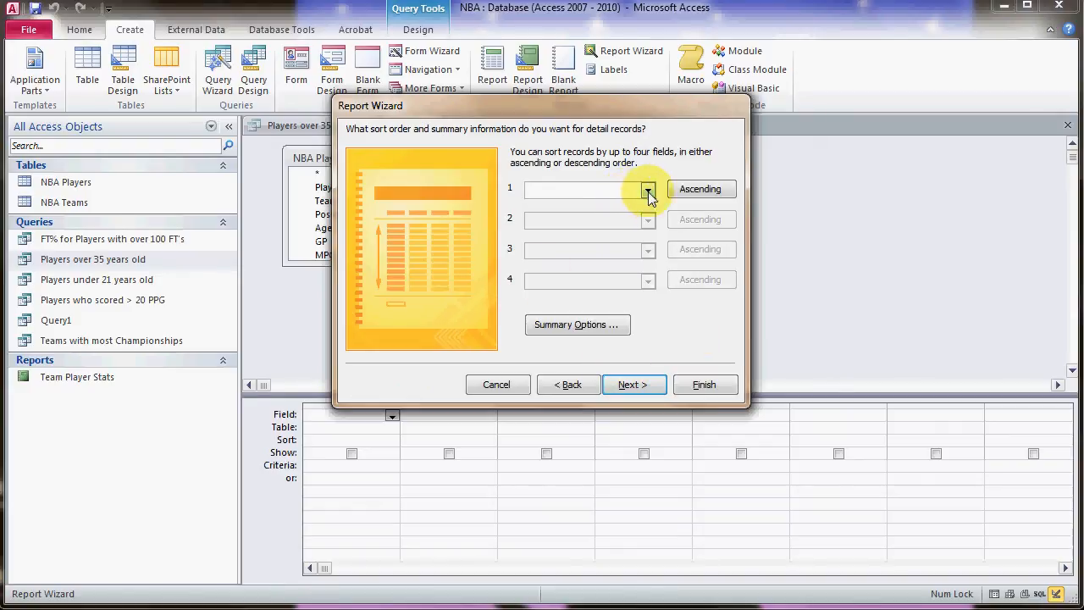
Try the Age sum and the Detail and Summary display choice in the report's summary options, and discard the choices
left_click(570, 330)
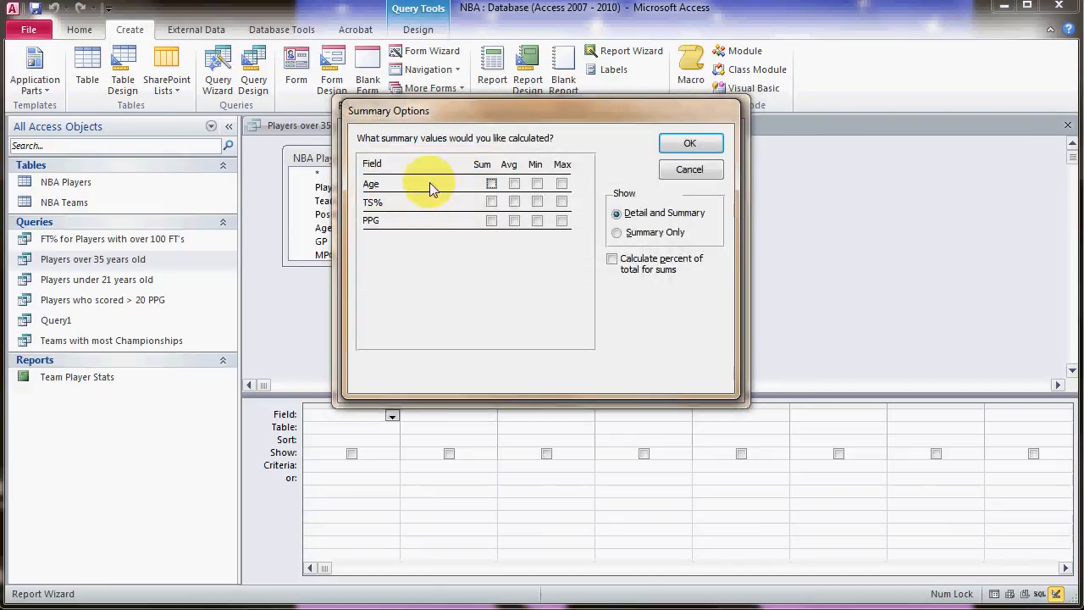
left_click(491, 185)
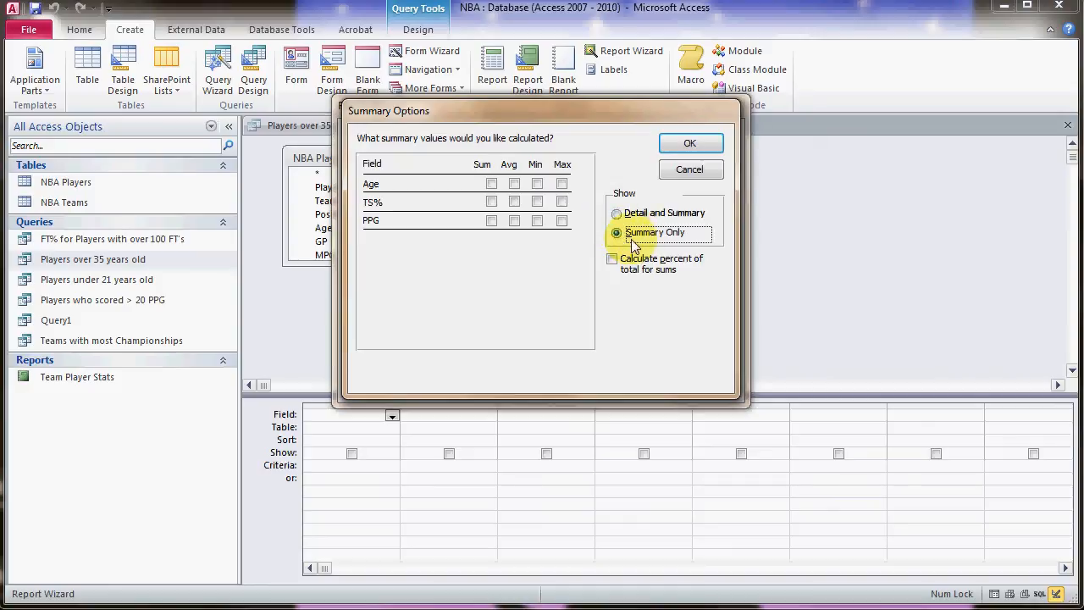
left_click(618, 214)
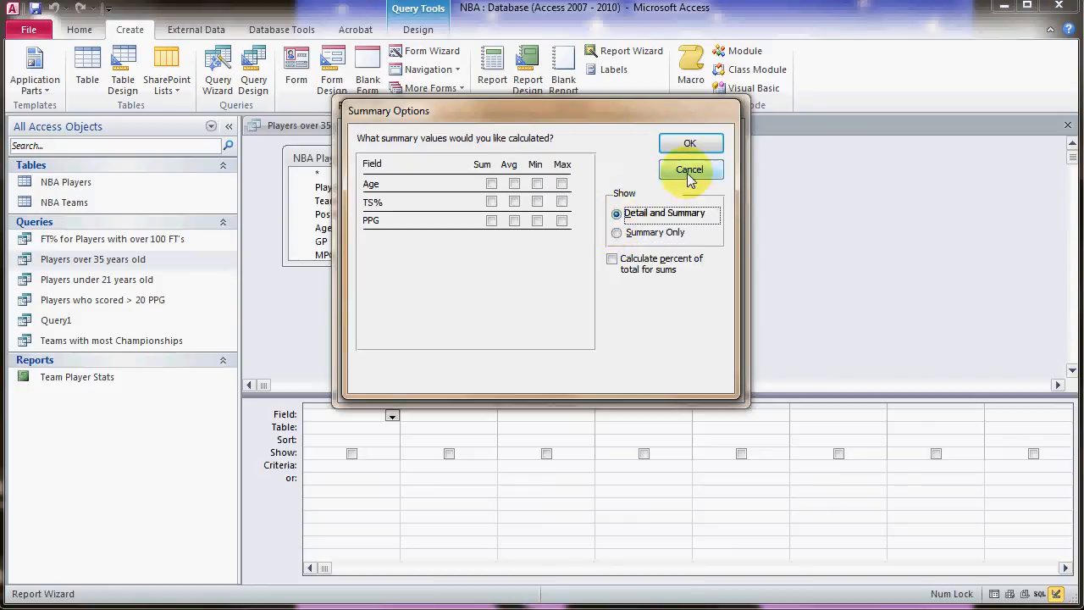
left_click(688, 170)
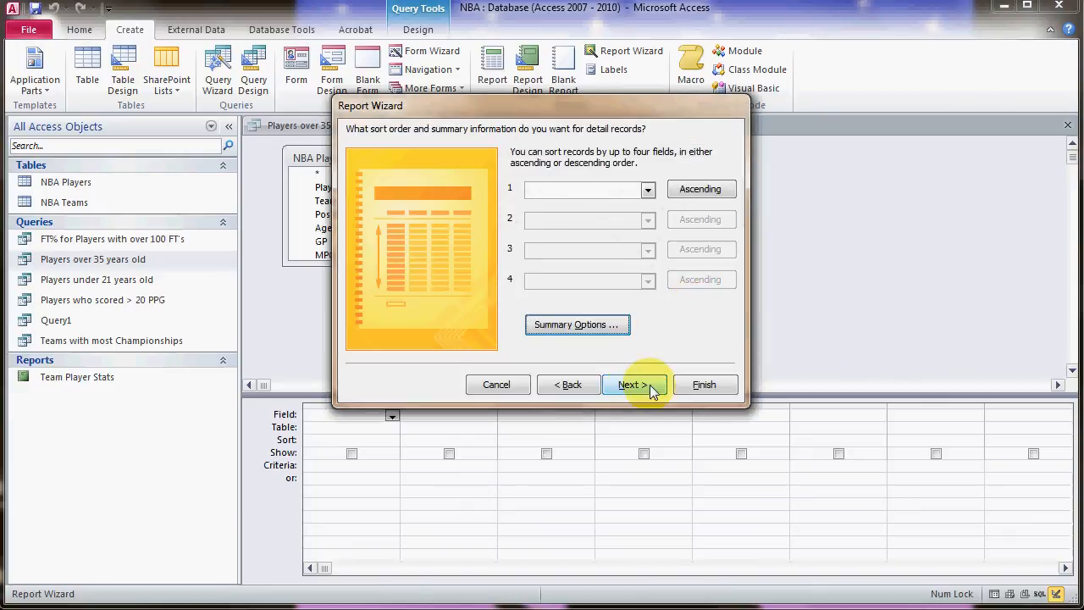
Continue without sorting, accept the stepped portrait layout, and cancel the Report Wizard at the title page
left_click(650, 386)
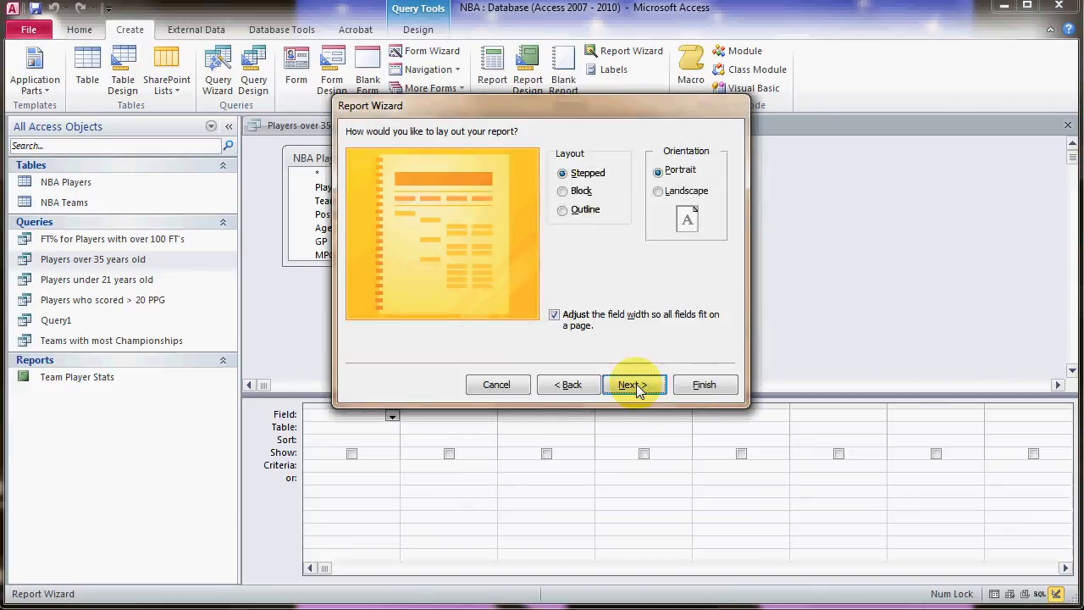
left_click(635, 386)
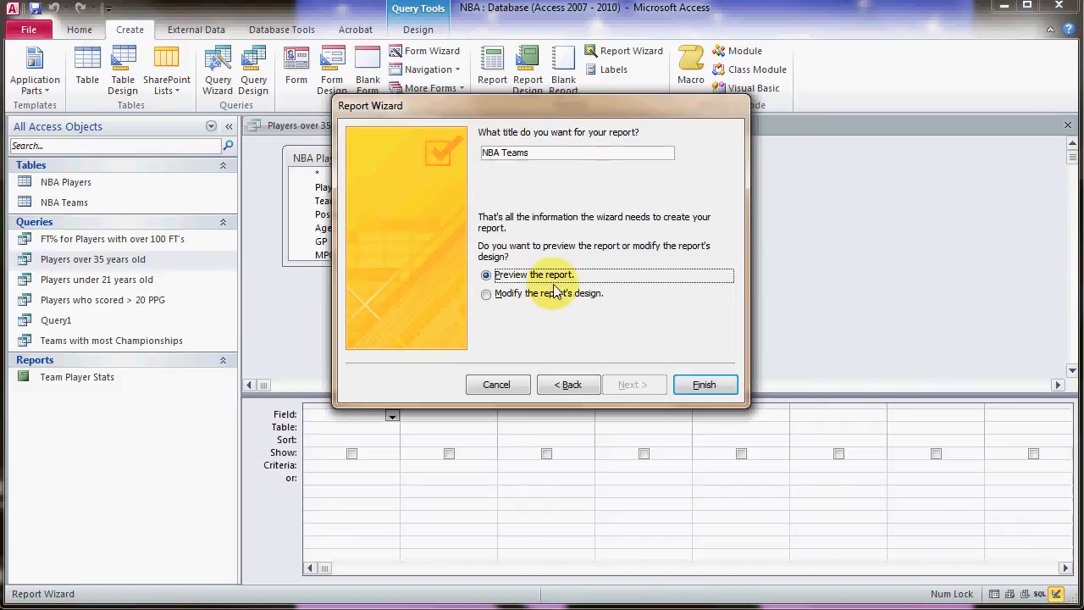
left_click(500, 385)
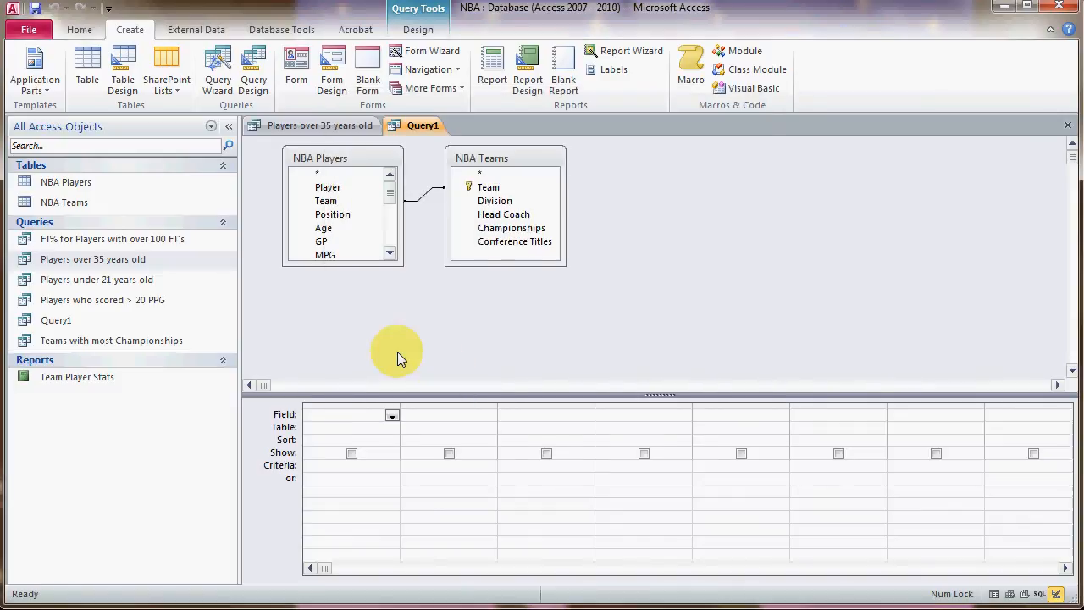